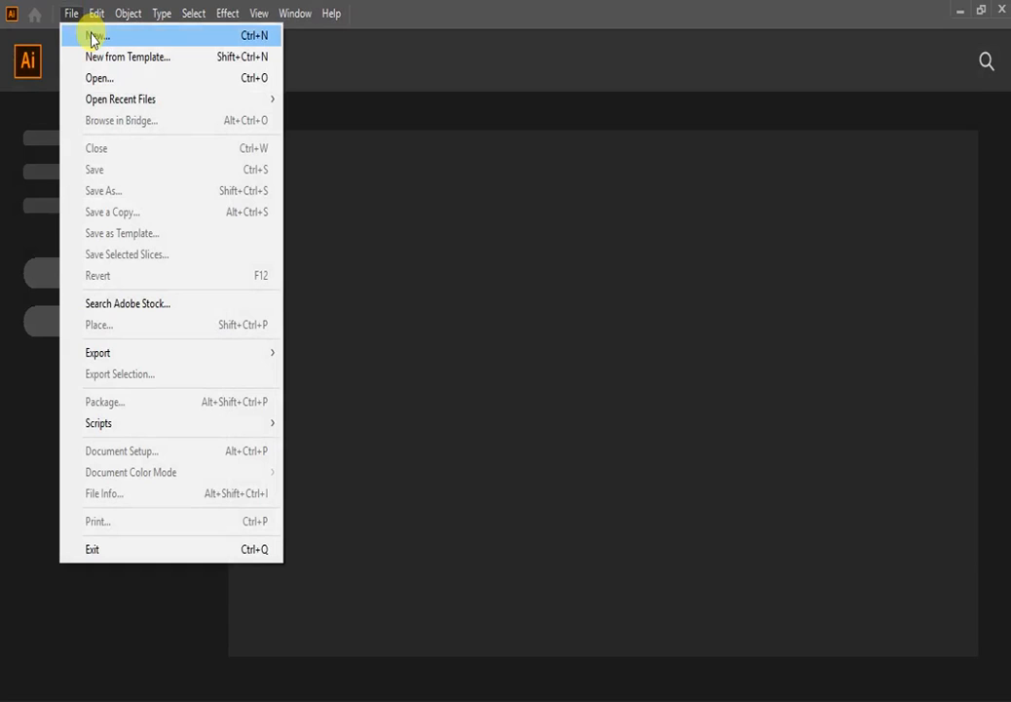
Create a new landscape A4 document from the Art & Illustration presets with the units set to inches
{"action": "left_click", "coordinate": [93, 37]}
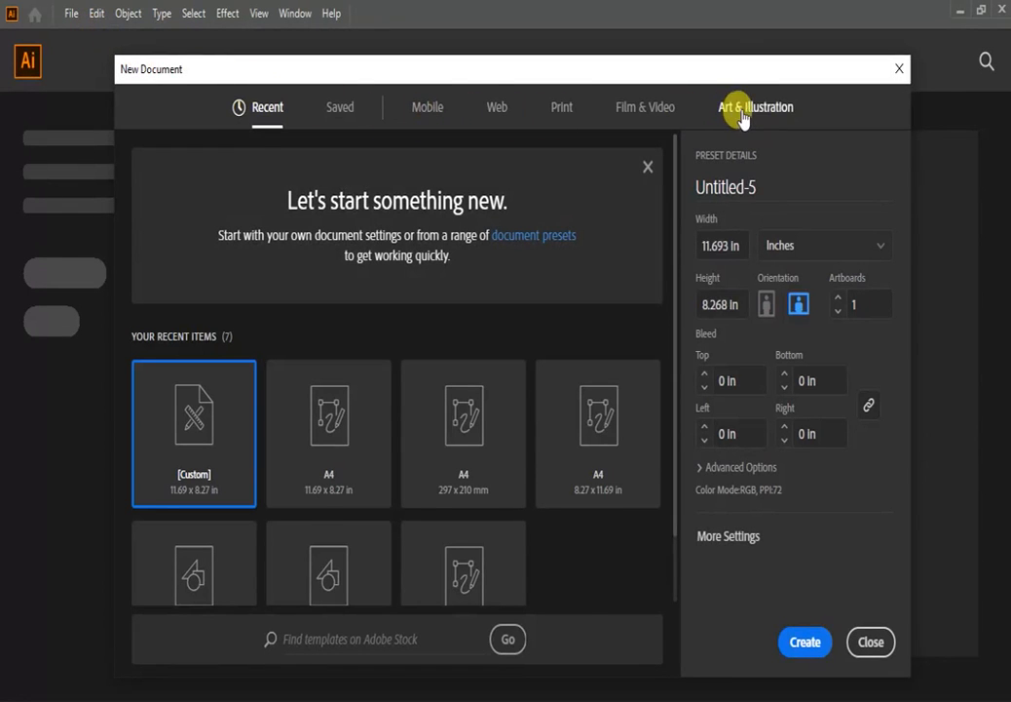
{"action": "left_click", "coordinate": [744, 114]}
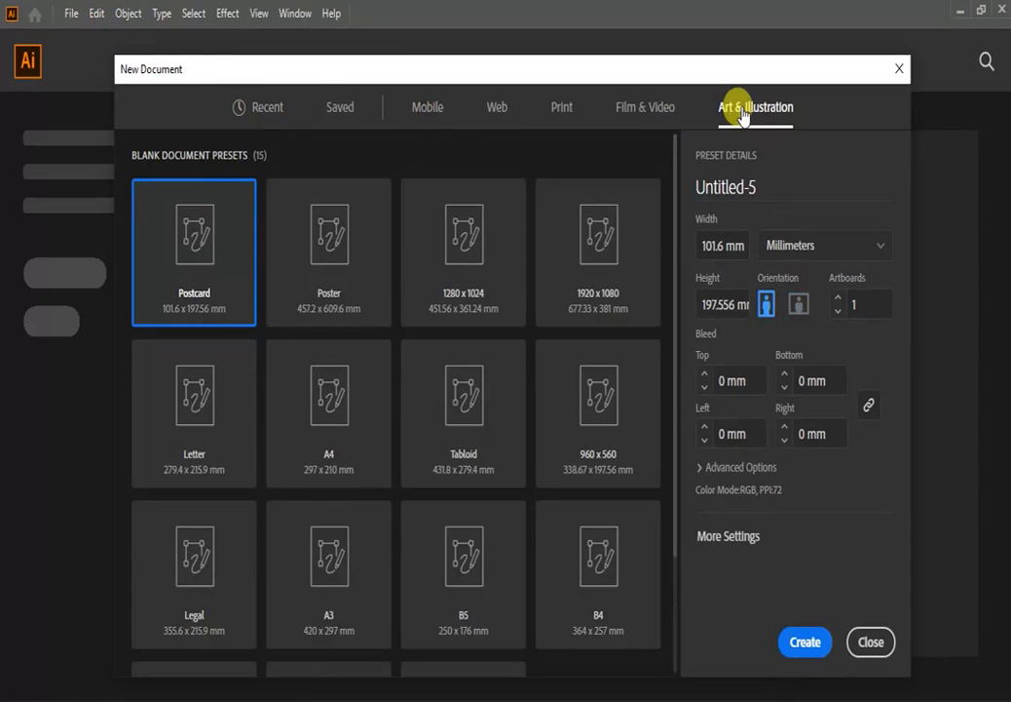
{"action": "left_click", "coordinate": [331, 408]}
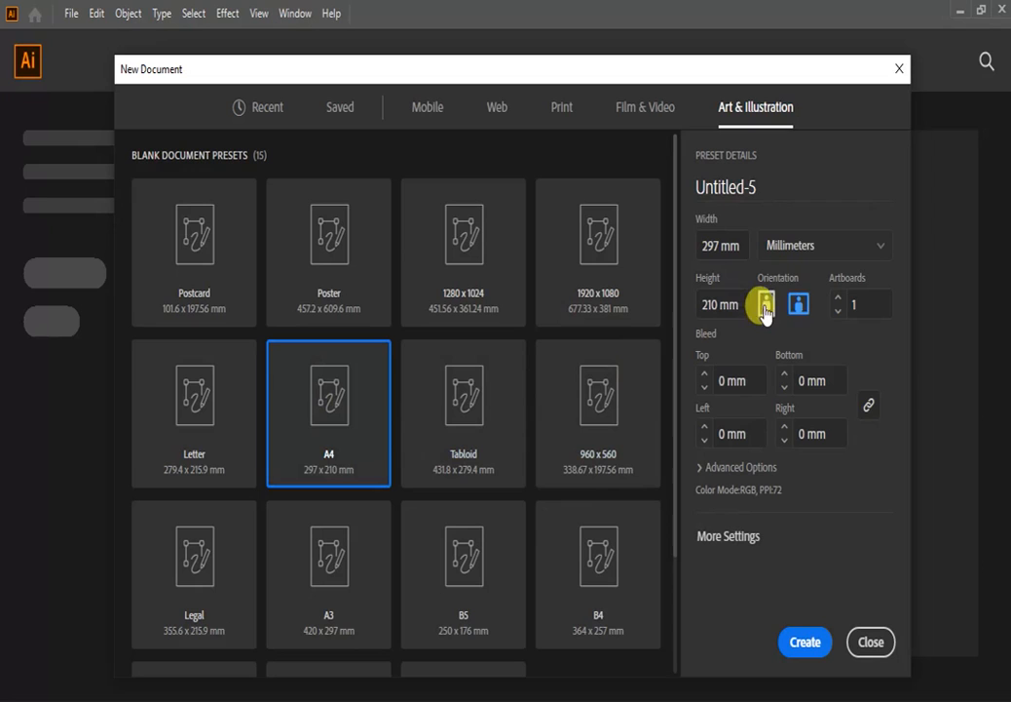
{"action": "left_click", "coordinate": [879, 249]}
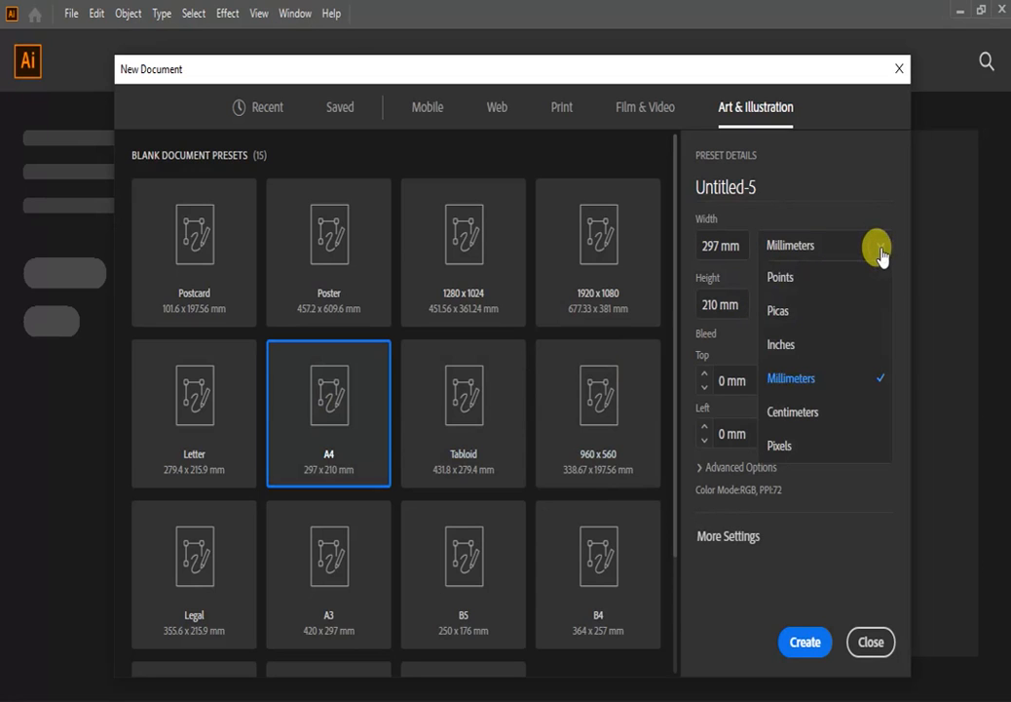
{"action": "left_click", "coordinate": [786, 344]}
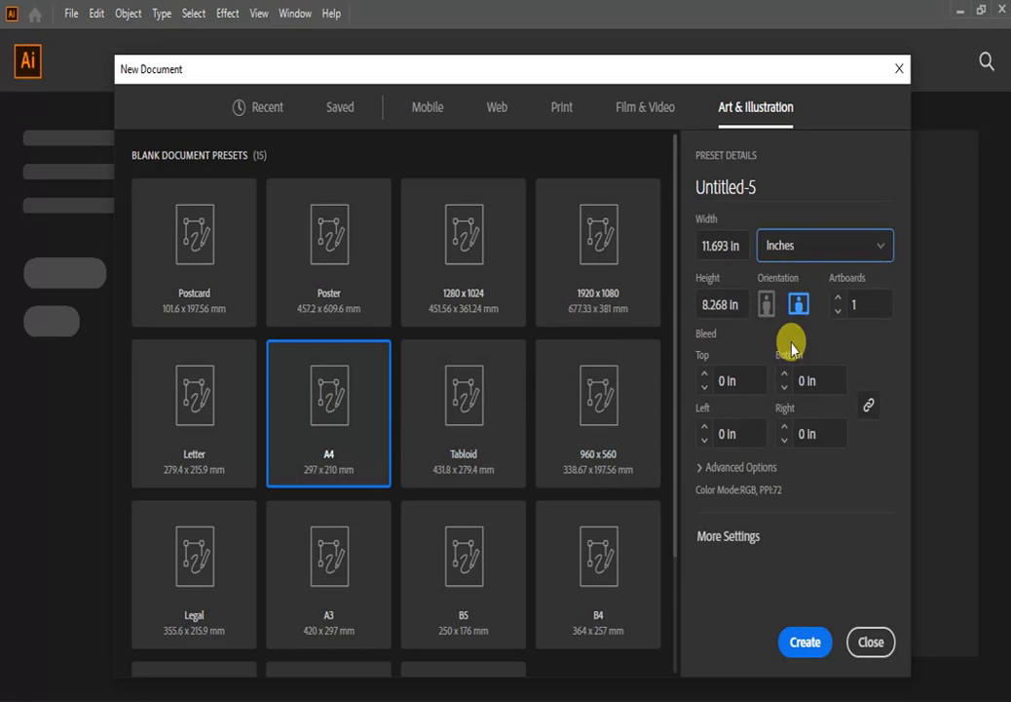
{"action": "left_click", "coordinate": [804, 642]}
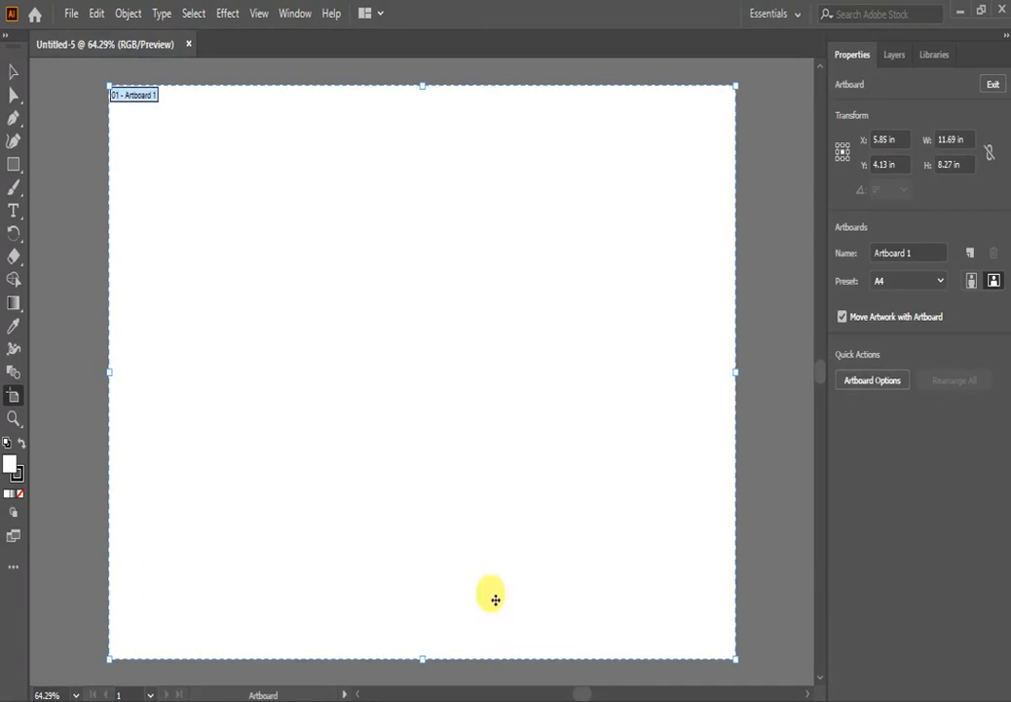
Resize Artboard 1 to 4 in wide and 5 in high, and shift it horizontally to about X 1.12 in
{"action": "left_click", "coordinate": [10, 72]}
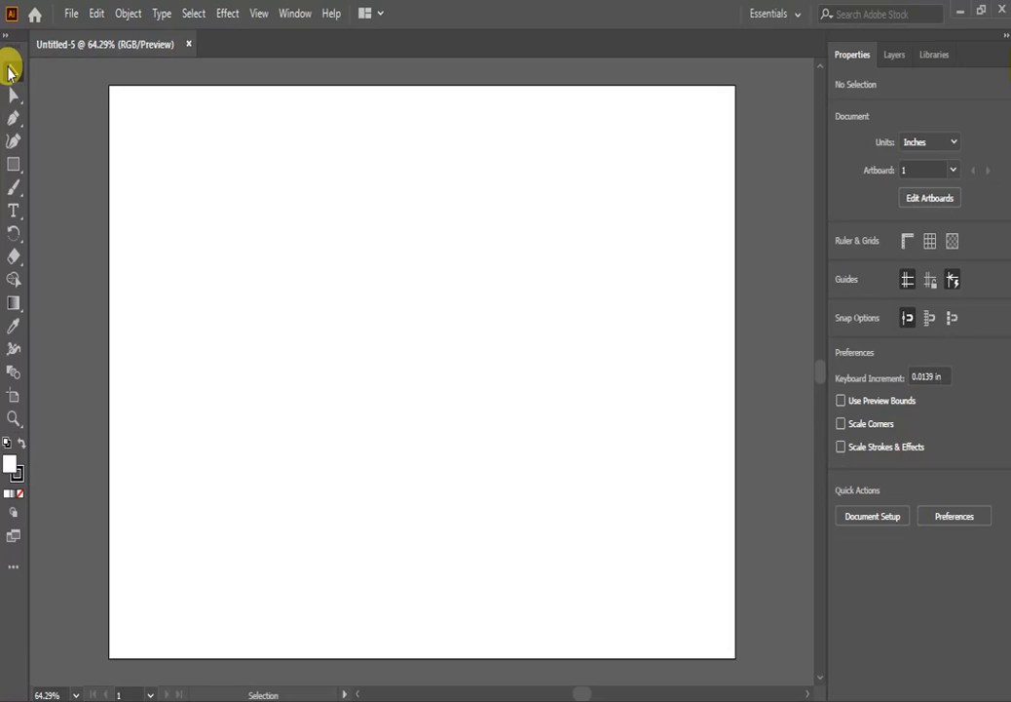
{"action": "left_click", "coordinate": [13, 402]}
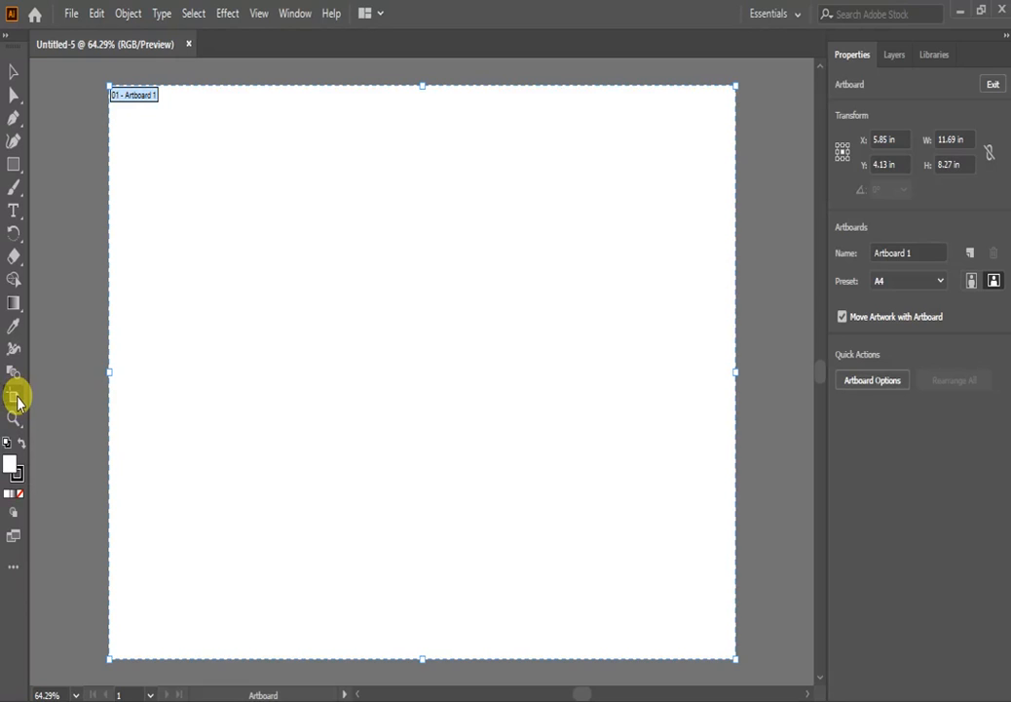
{"action": "left_click", "coordinate": [971, 140]}
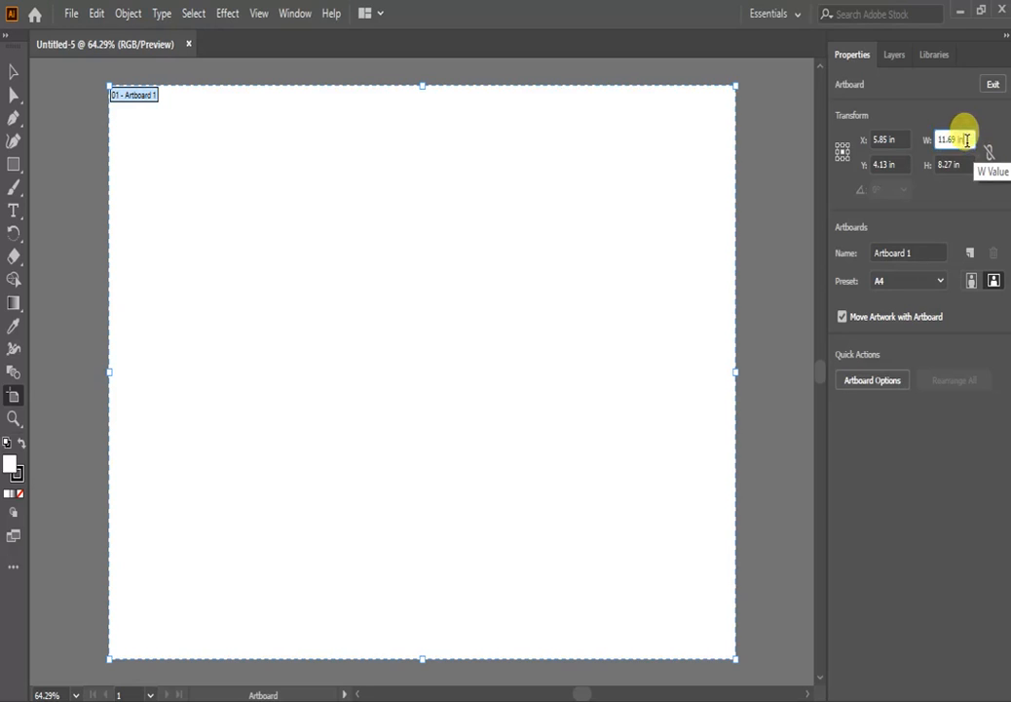
{"action": "left_click_drag", "start_coordinate": [971, 140], "coordinate": [928, 138]}
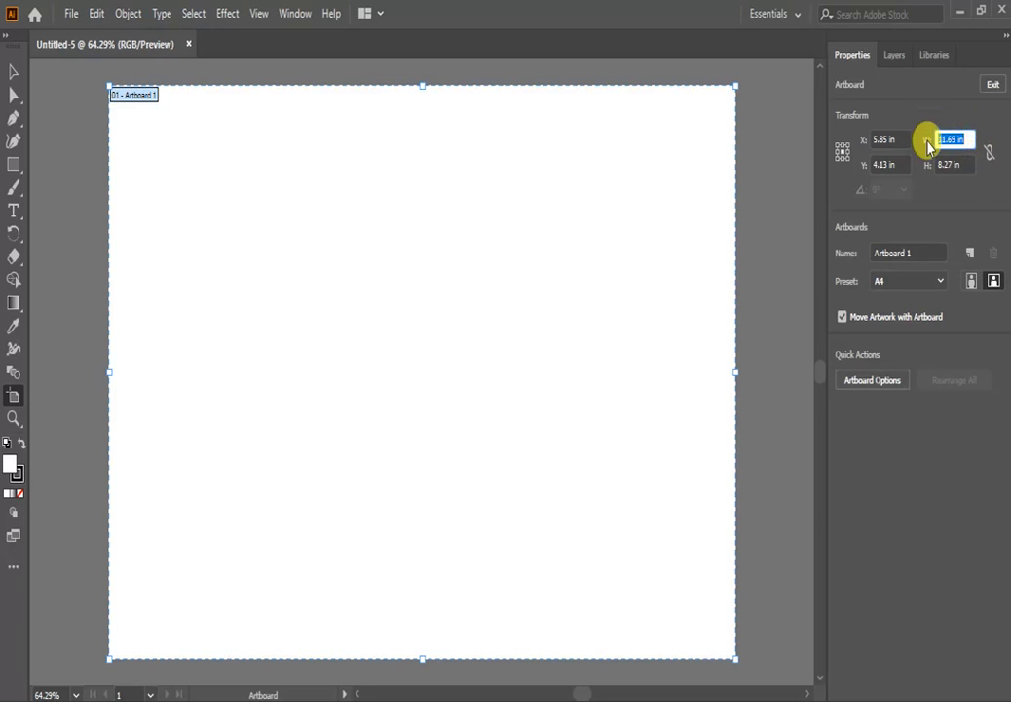
{"action": "type", "text": "4"}
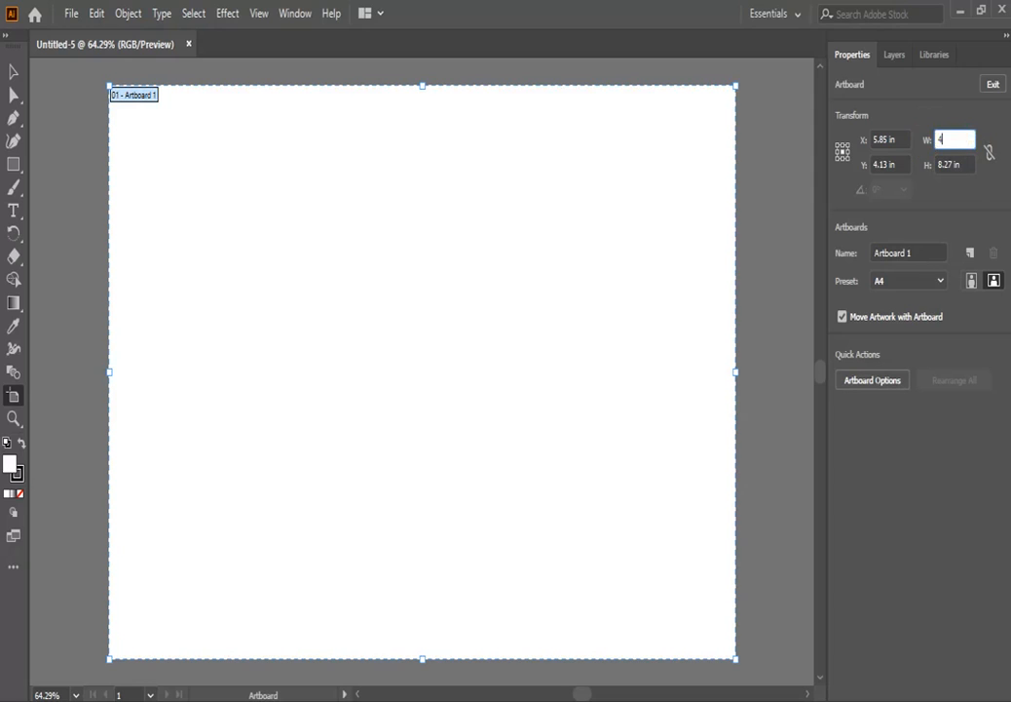
{"action": "left_click", "coordinate": [965, 163]}
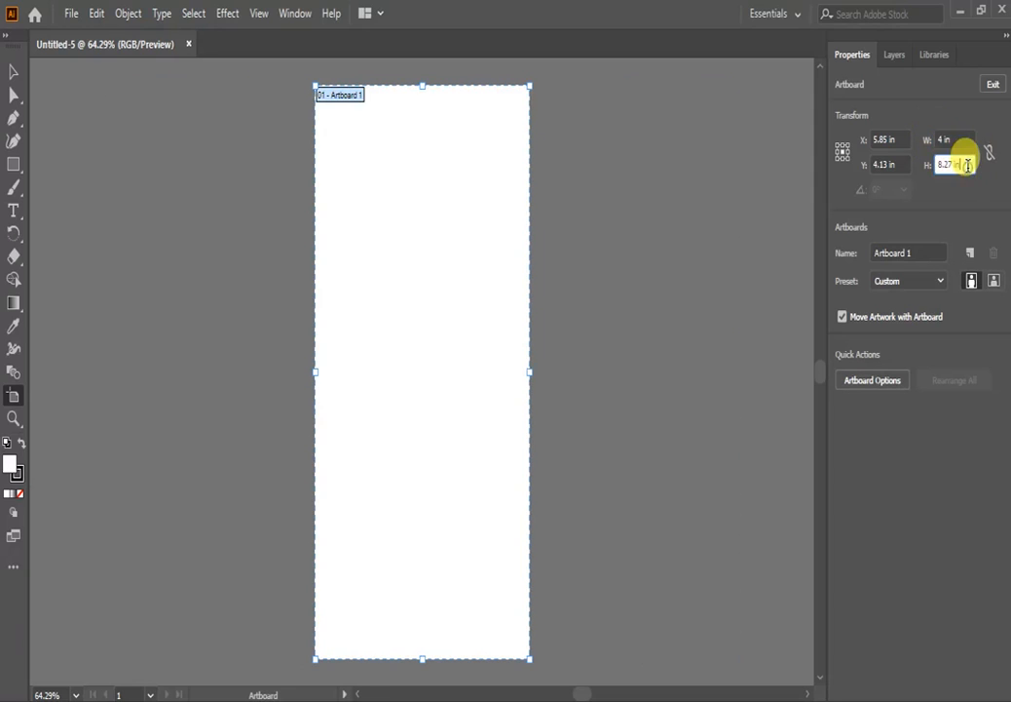
{"action": "left_click_drag", "start_coordinate": [965, 163], "coordinate": [929, 164]}
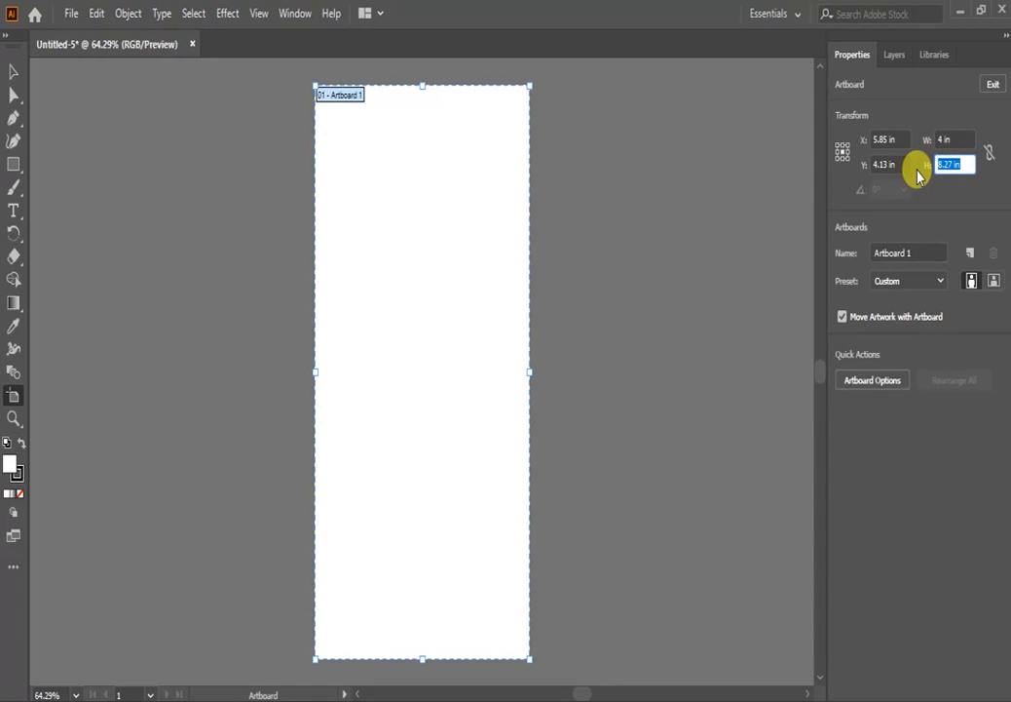
{"action": "type", "text": "5"}
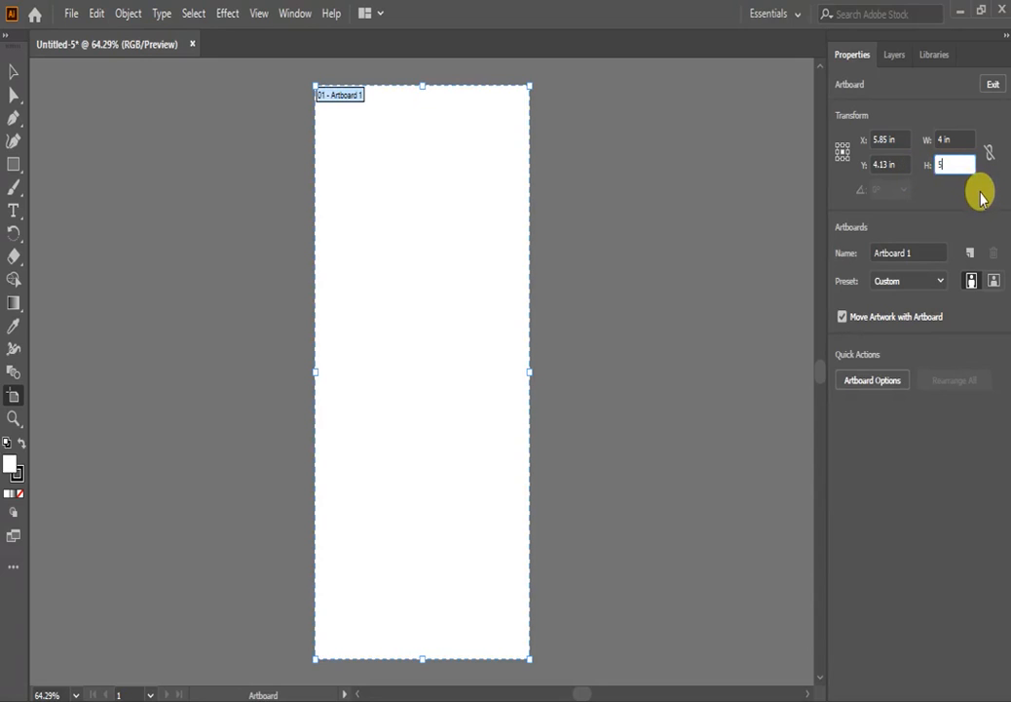
{"action": "key", "text": "Return"}
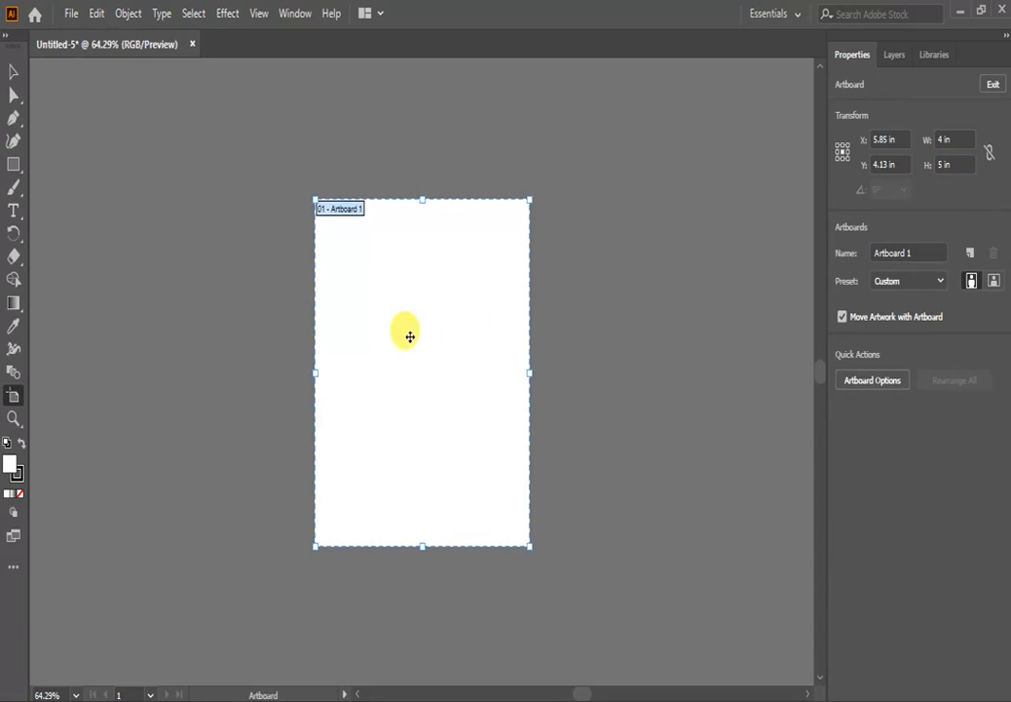
{"action": "left_click_drag", "start_coordinate": [410, 336], "coordinate": [157, 333]}
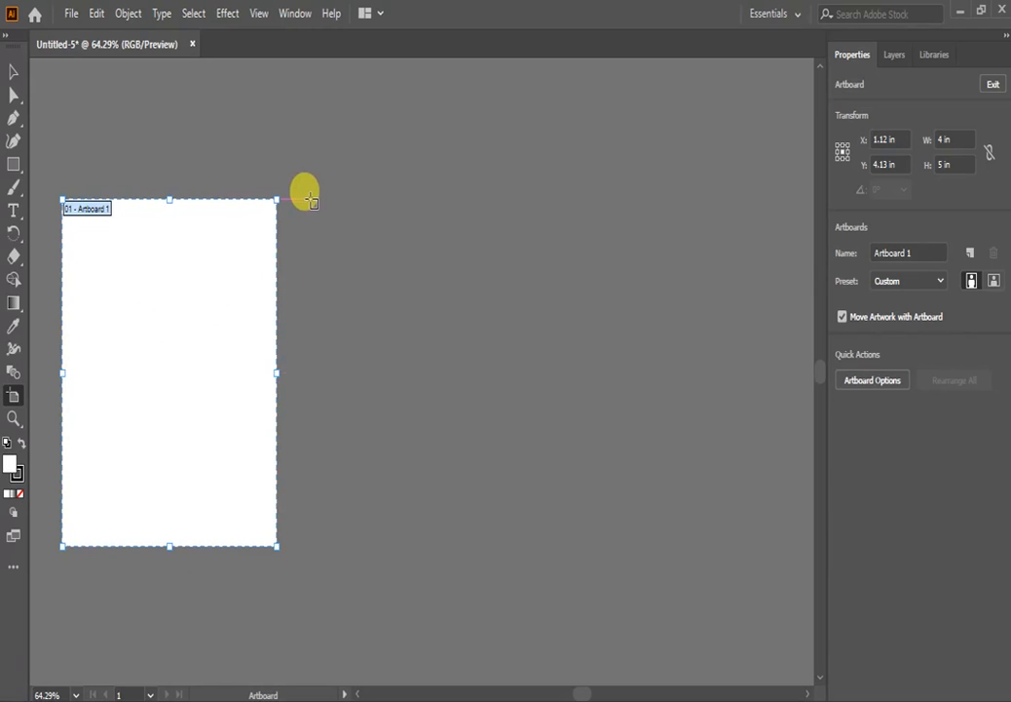
Add a second artboard of 4 × 5 in and place it just right of Artboard 1, at about X 5.41 in
{"action": "left_click_drag", "start_coordinate": [311, 200], "coordinate": [394, 546]}
{"action": "left_click", "coordinate": [960, 139]}
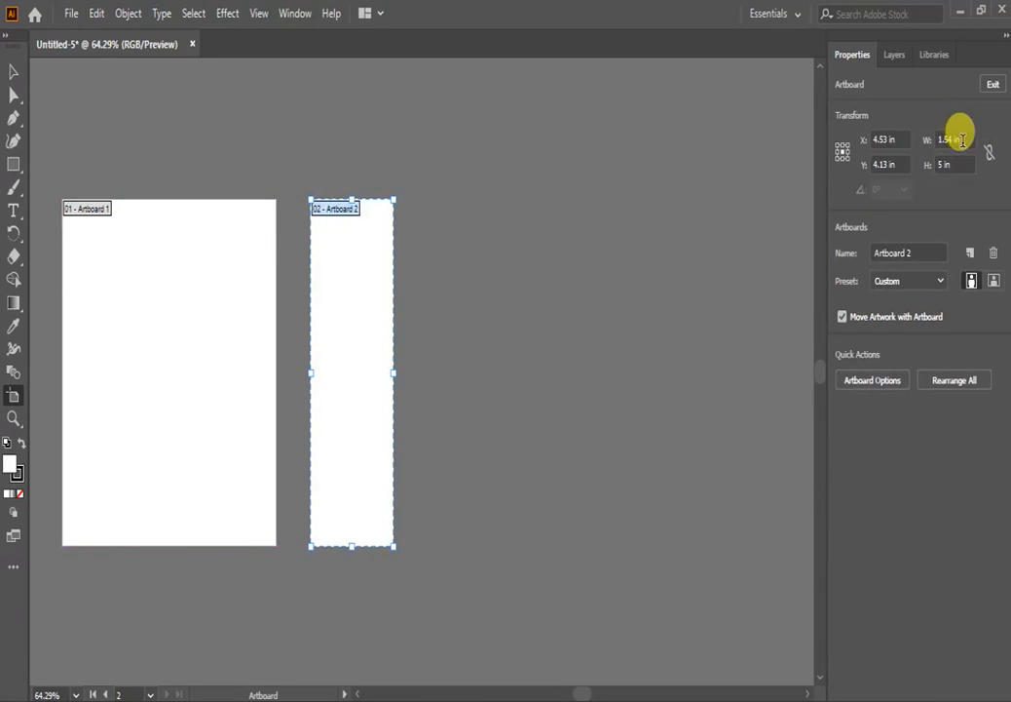
{"action": "left_click_drag", "start_coordinate": [968, 140], "coordinate": [924, 136]}
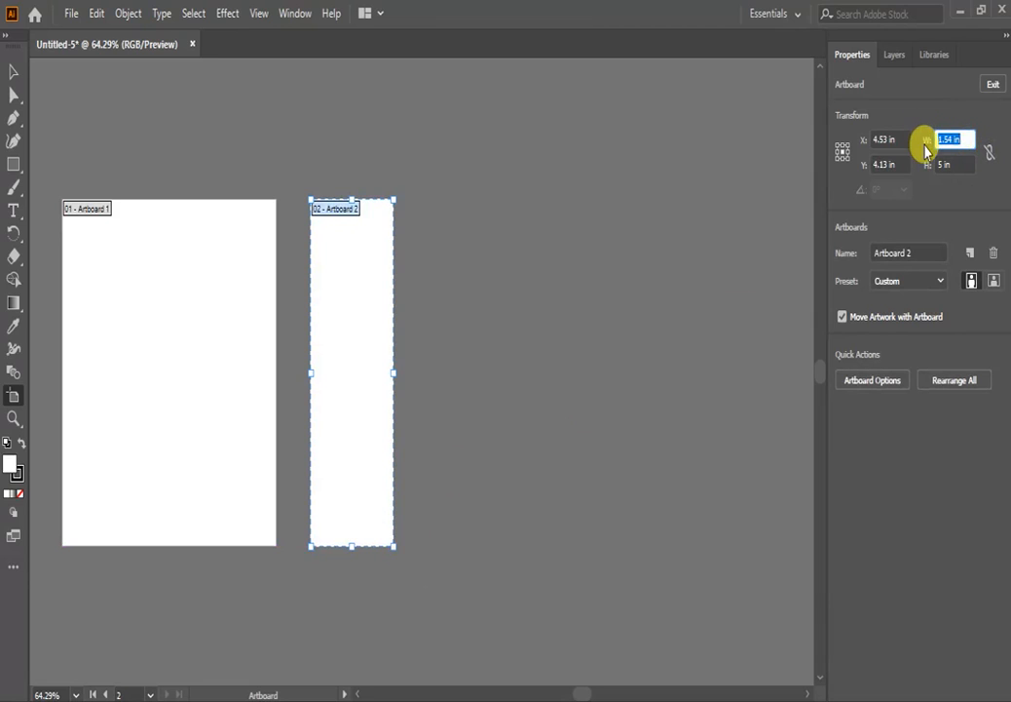
{"action": "key", "text": "BackSpace"}
{"action": "type", "text": "4"}
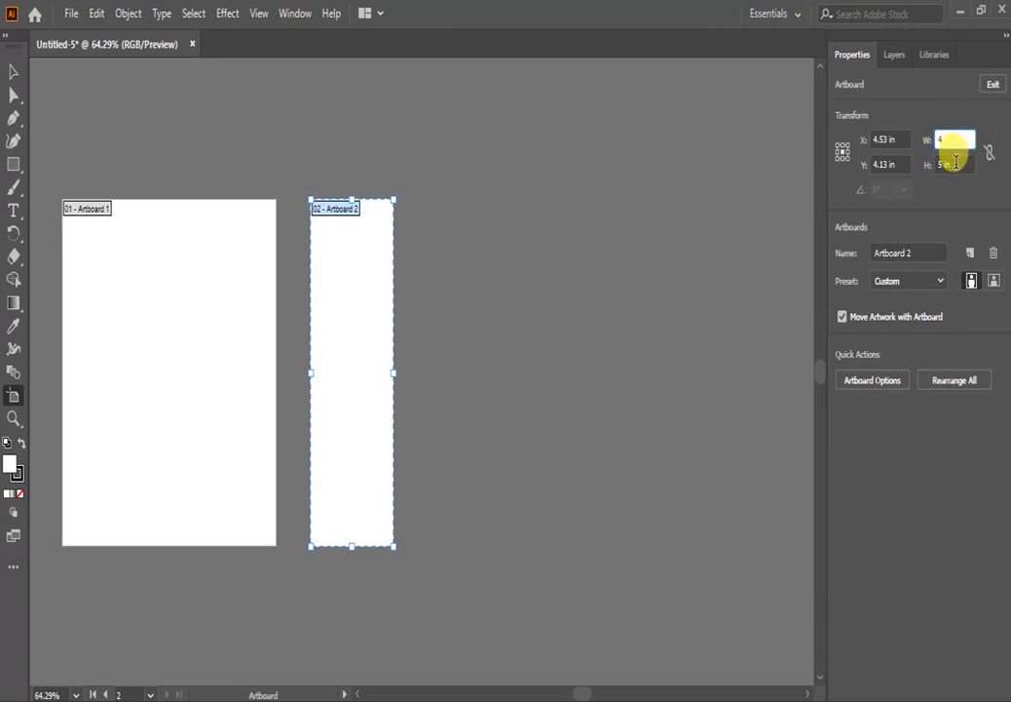
{"action": "left_click", "coordinate": [956, 162]}
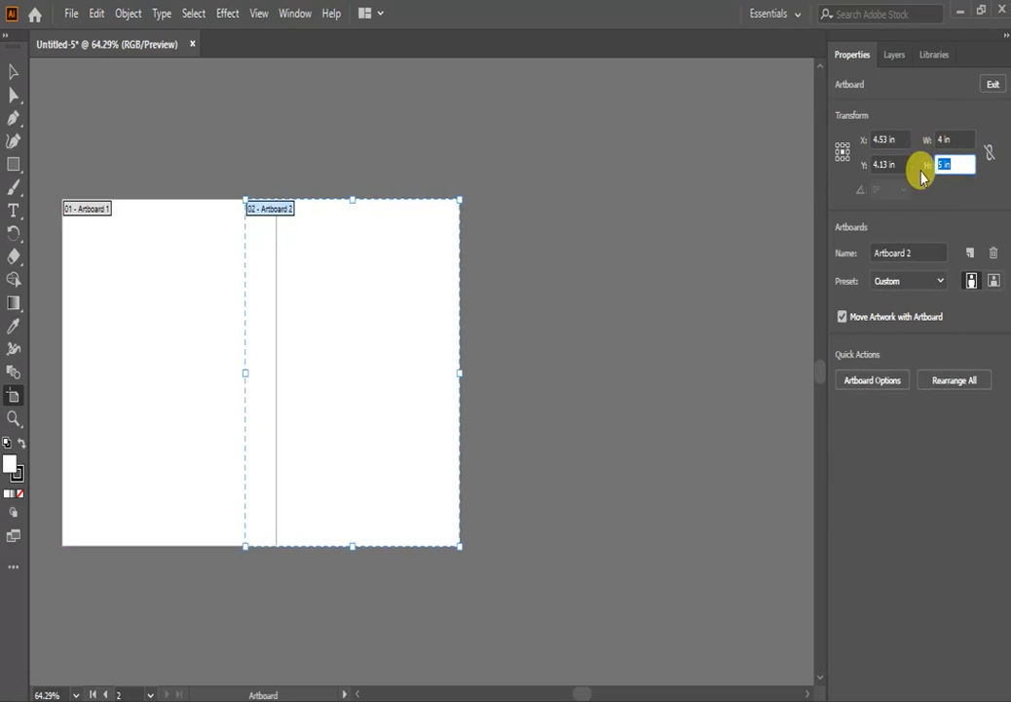
{"action": "type", "text": "5"}
{"action": "key", "text": "Return"}
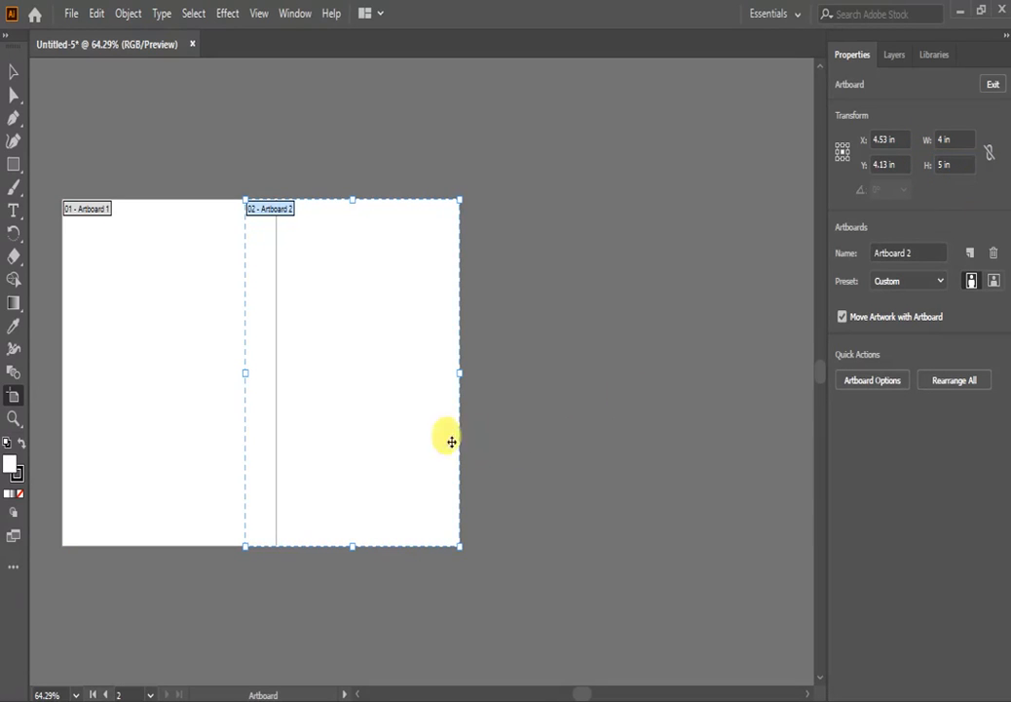
{"action": "left_click_drag", "start_coordinate": [391, 388], "coordinate": [438, 388]}
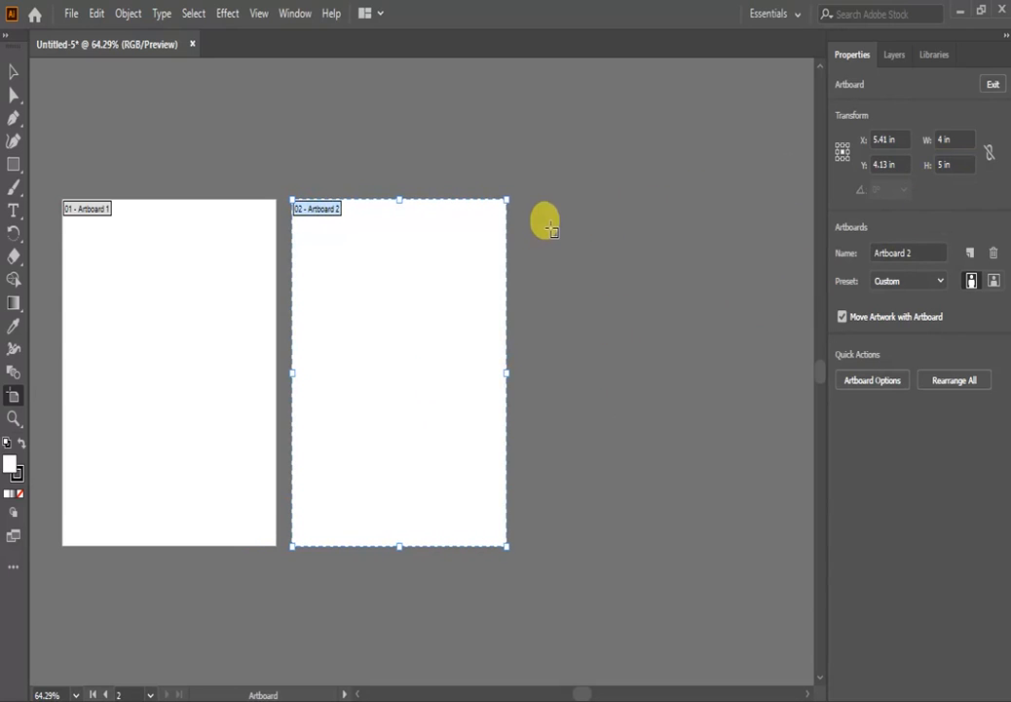
Add a third artboard 5 in high, set its width to 4 in, and place it beside Artboard 2 at about X 9.76 in
{"action": "left_click", "coordinate": [525, 200]}
{"action": "left_click_drag", "start_coordinate": [525, 200], "coordinate": [576, 548]}
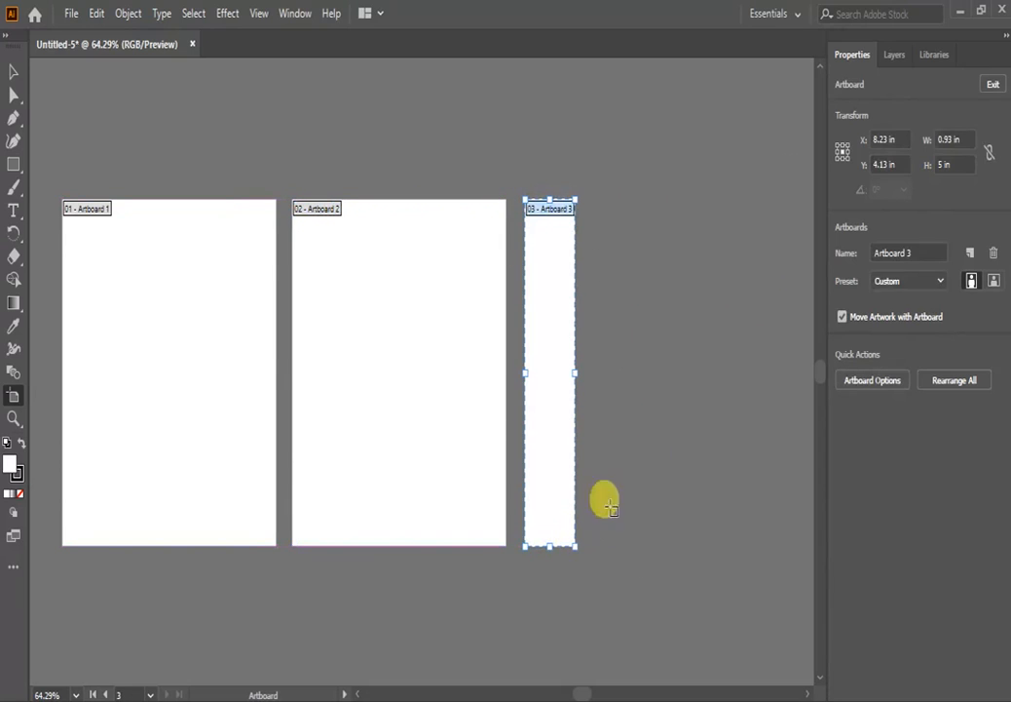
{"action": "left_click", "coordinate": [960, 140]}
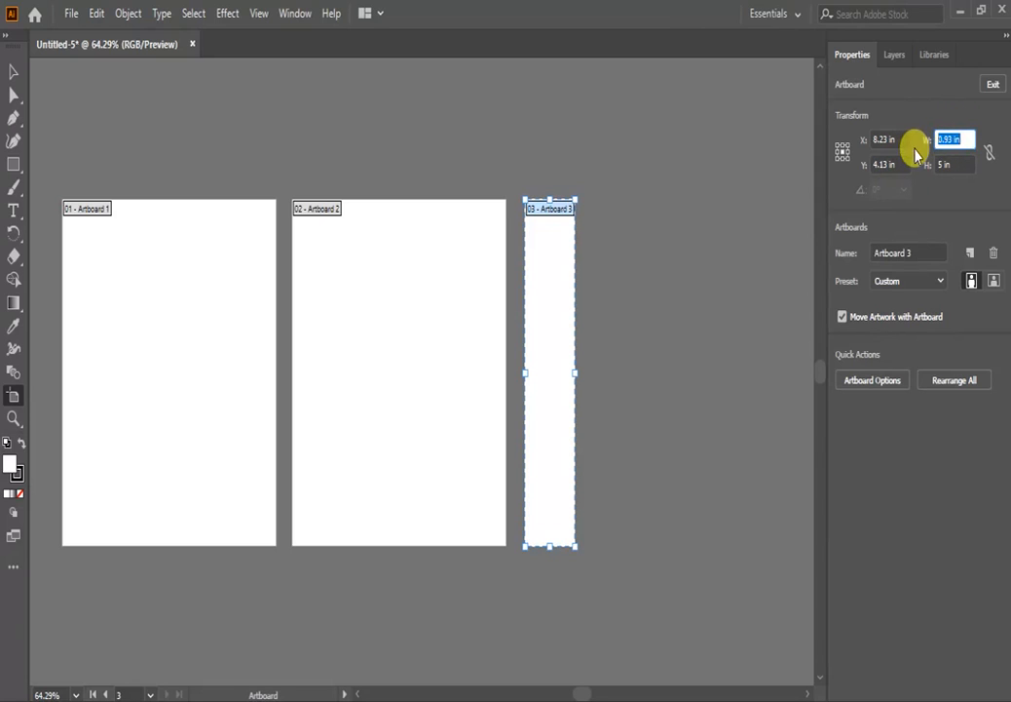
{"action": "type", "text": "4"}
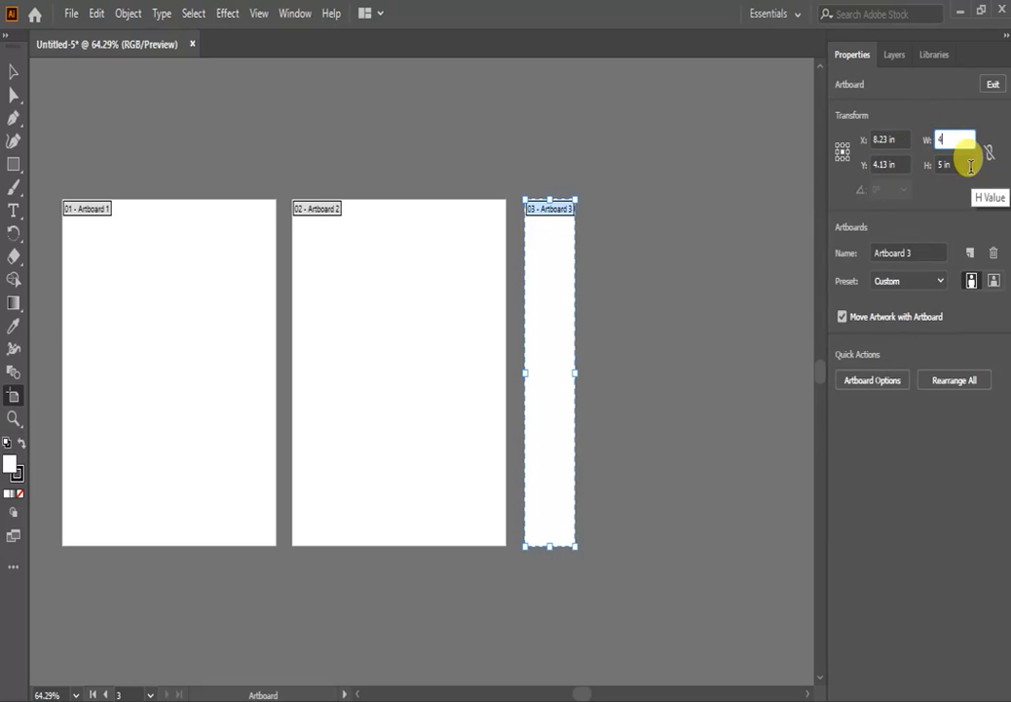
{"action": "key", "text": "Return"}
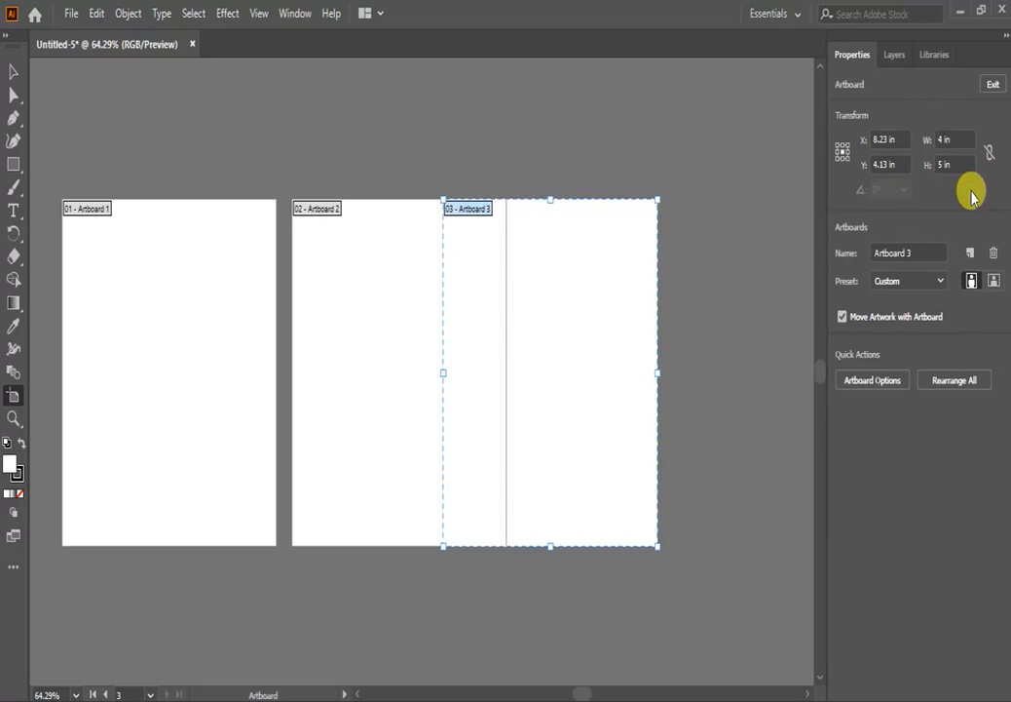
{"action": "left_click_drag", "start_coordinate": [586, 354], "coordinate": [647, 355]}
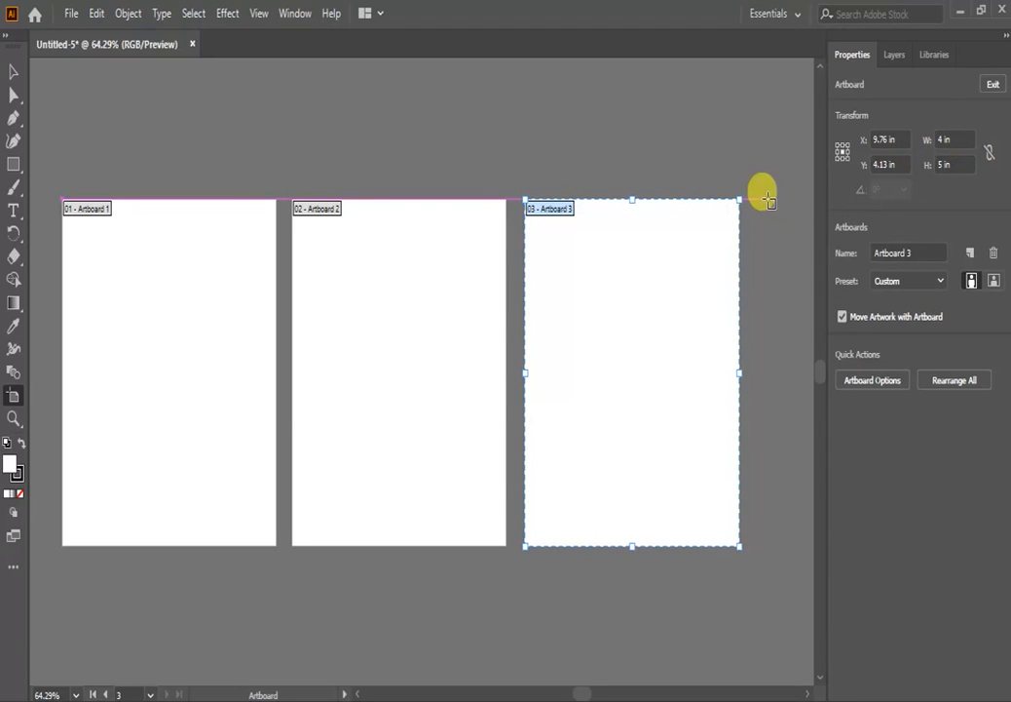
Add a fourth artboard 5 in high, set its width to 4 in, and place it beside Artboard 3 at about X 14.05 in
{"action": "left_click_drag", "start_coordinate": [765, 198], "coordinate": [791, 546]}
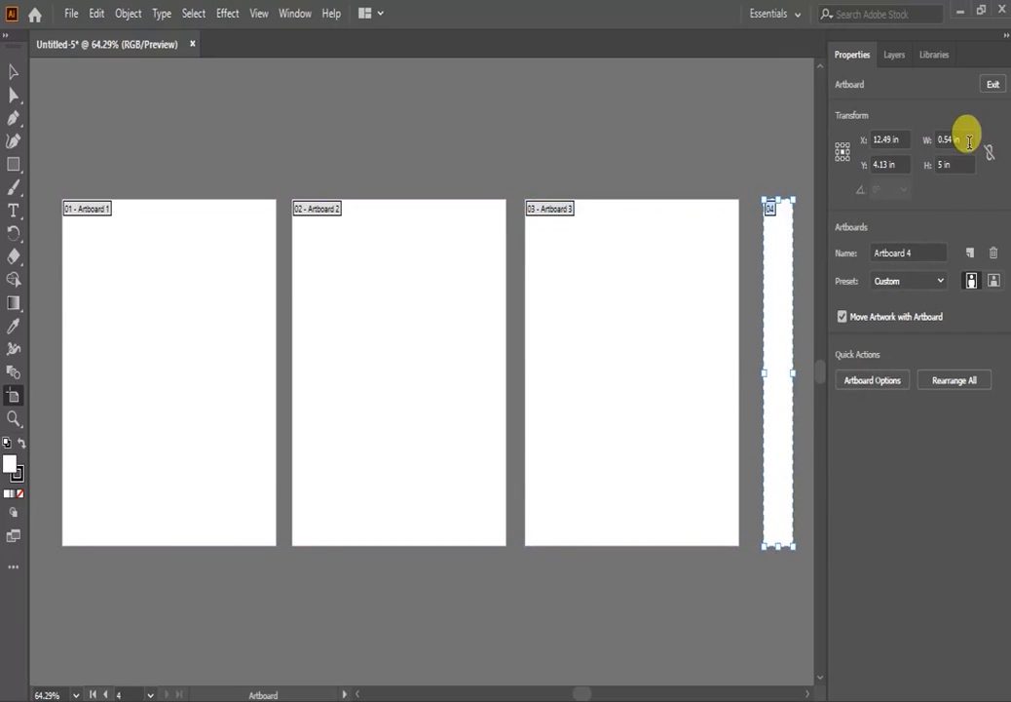
{"action": "left_click_drag", "start_coordinate": [969, 143], "coordinate": [932, 142]}
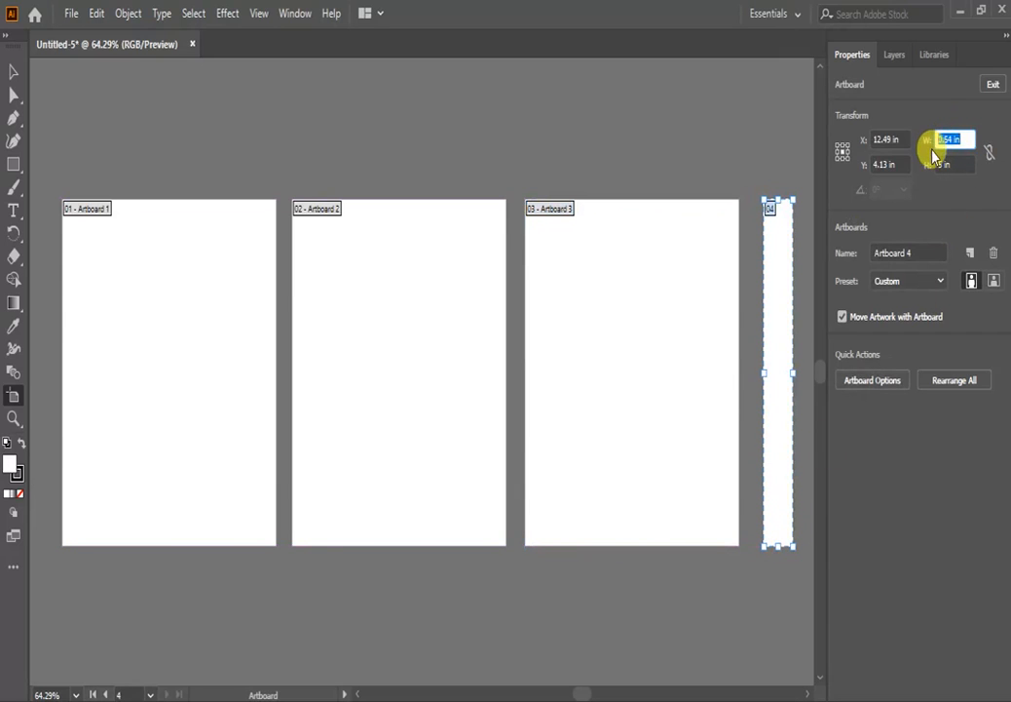
{"action": "type", "text": "4"}
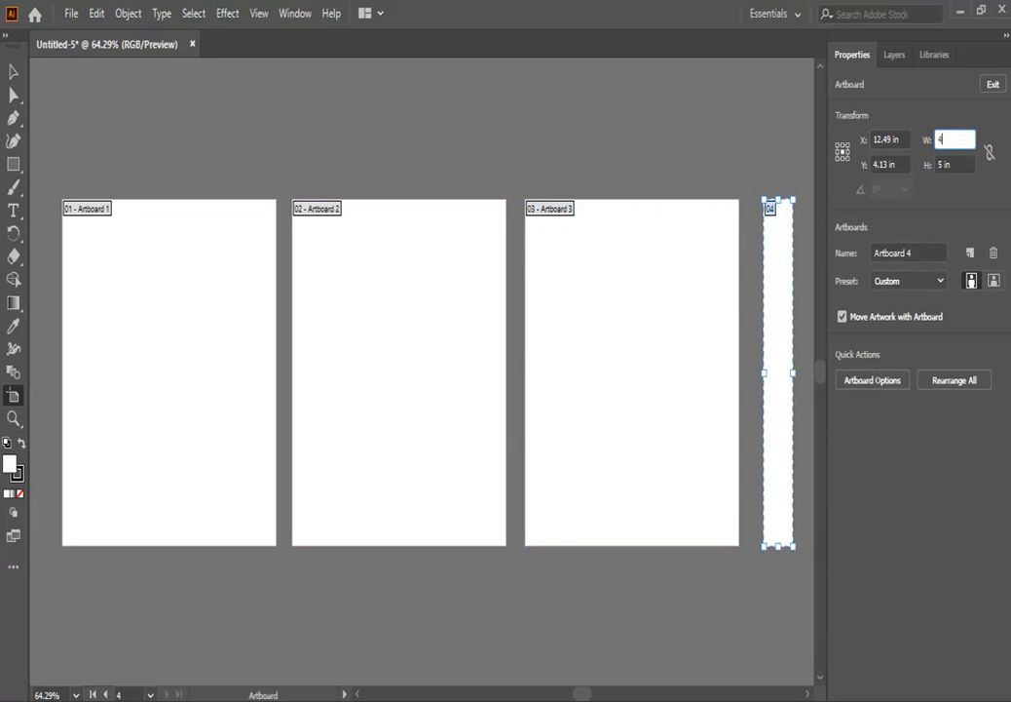
{"action": "key", "text": "Return"}
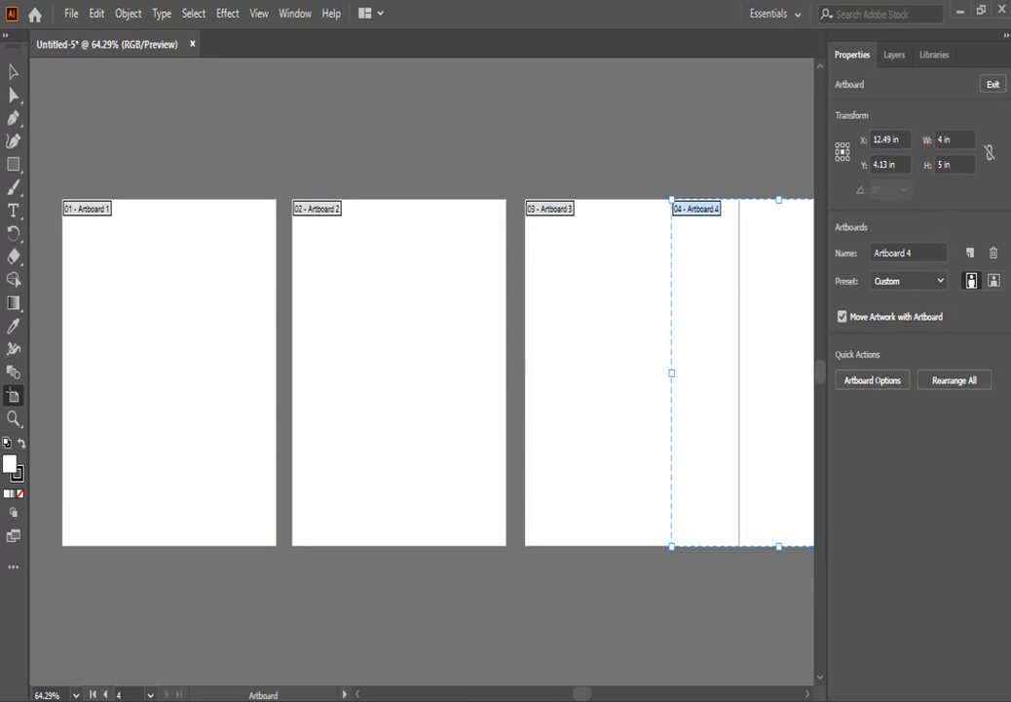
{"action": "scroll", "coordinate": [809, 692], "scroll_direction": "right", "scroll_amount": 10}
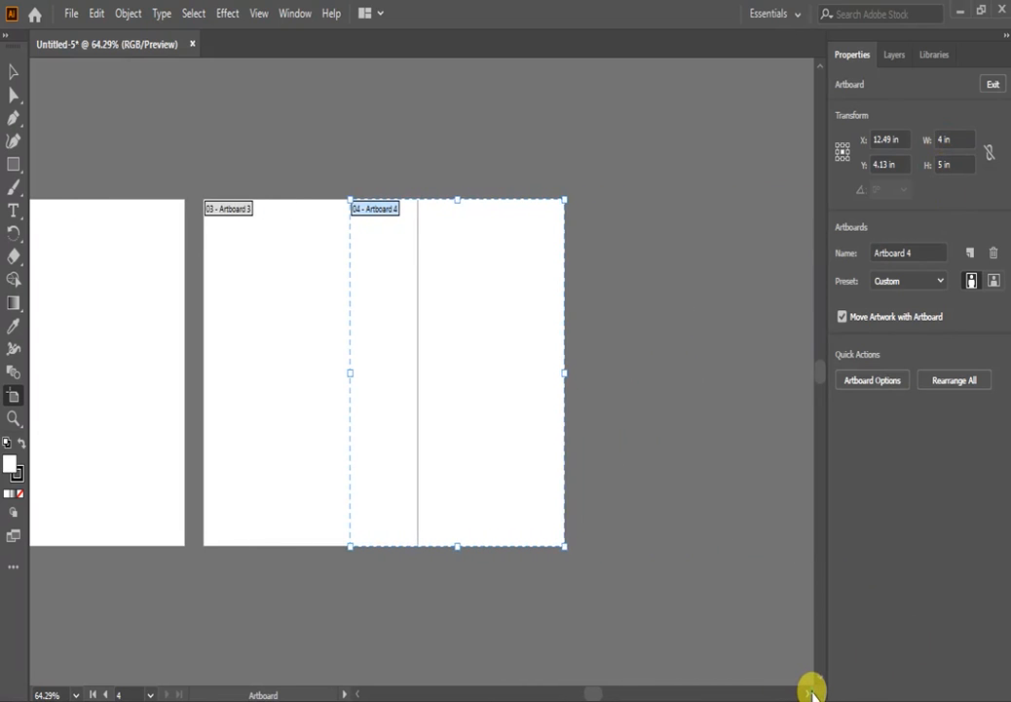
{"action": "scroll", "coordinate": [809, 692], "scroll_direction": "right", "scroll_amount": 2}
{"action": "scroll", "coordinate": [809, 692], "scroll_direction": "right", "scroll_amount": 1}
{"action": "left_click_drag", "start_coordinate": [438, 337], "coordinate": [523, 339]}
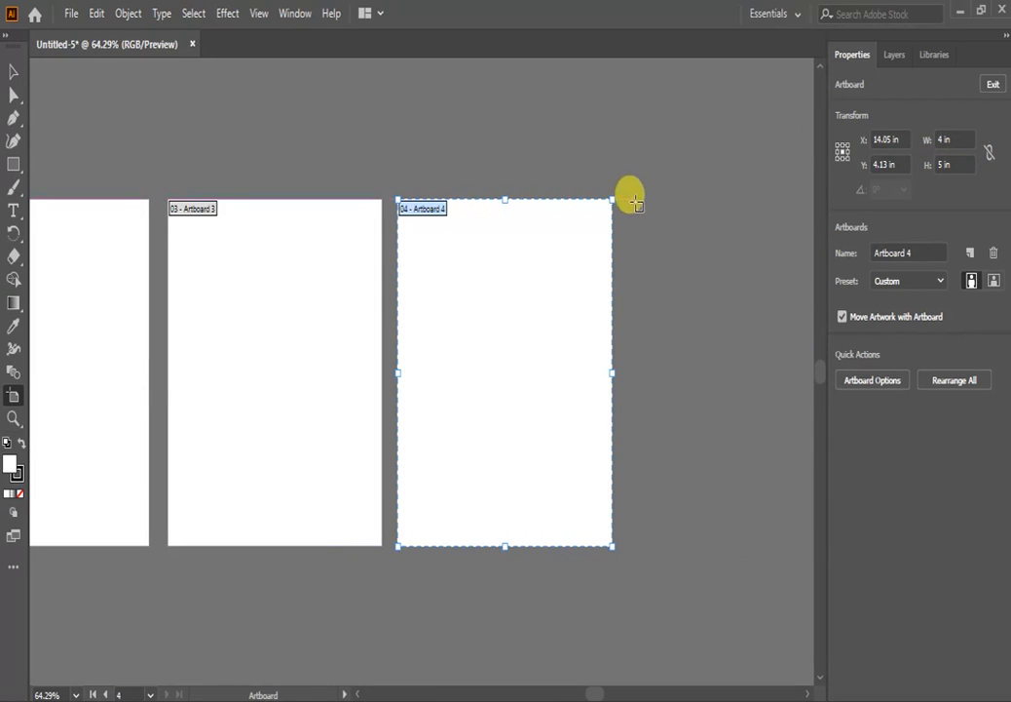
Add a fifth artboard 5 in high, set its width to 4 in, and place it beside Artboard 4 at about X 18.37 in
{"action": "left_click_drag", "start_coordinate": [631, 198], "coordinate": [722, 546]}
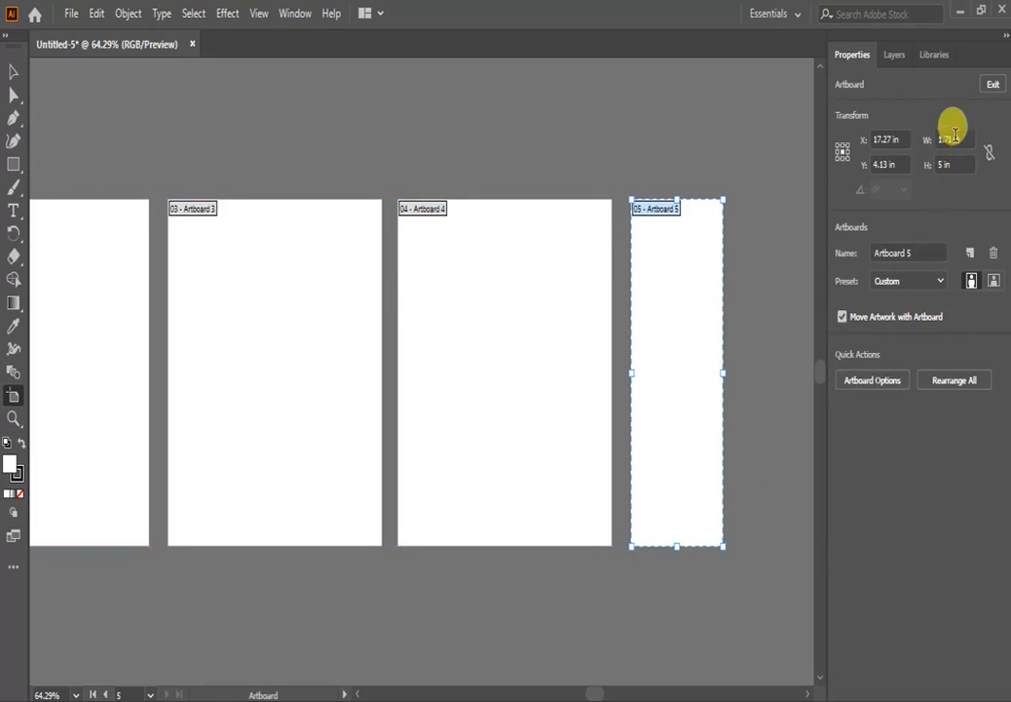
{"action": "left_click_drag", "start_coordinate": [963, 138], "coordinate": [928, 141]}
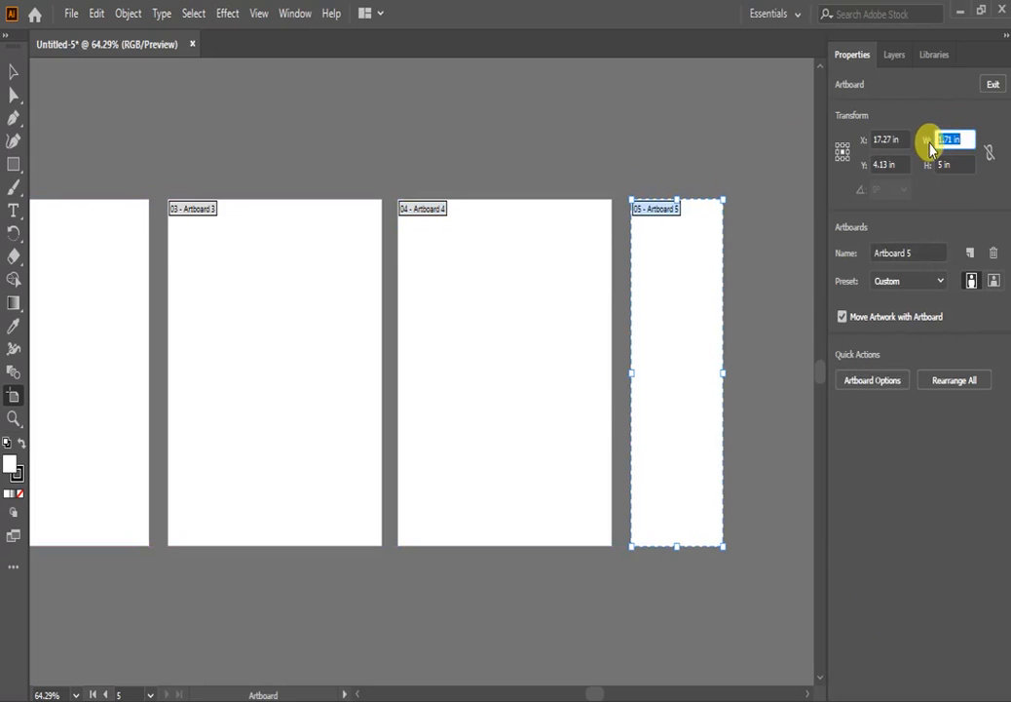
{"action": "type", "text": "4"}
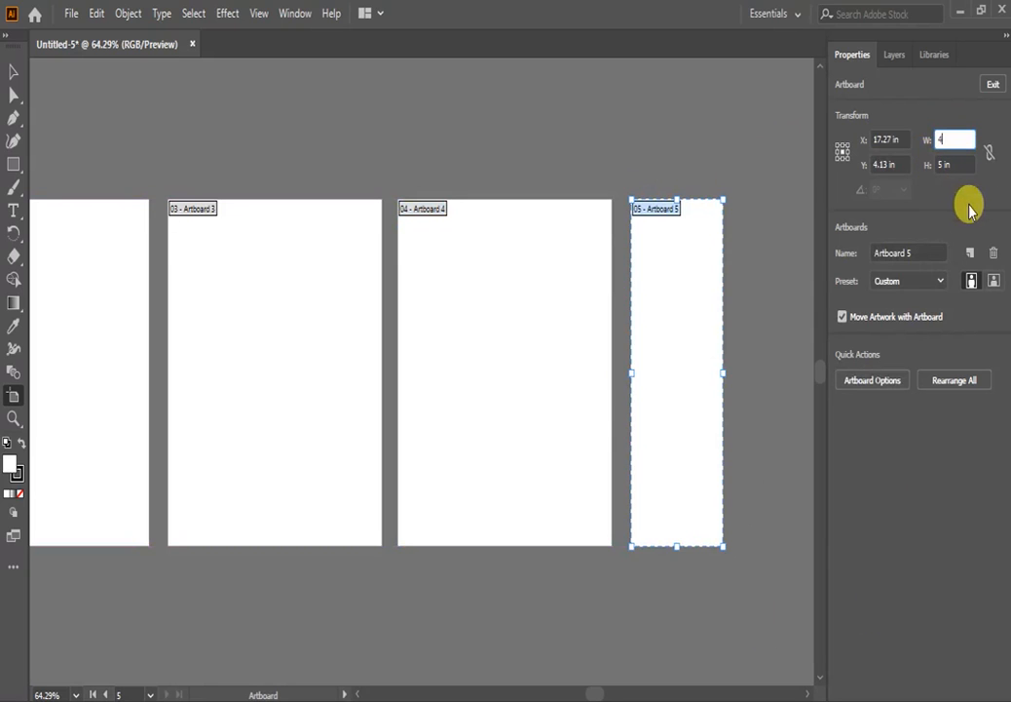
{"action": "key", "text": "Return"}
{"action": "left_click_drag", "start_coordinate": [698, 422], "coordinate": [758, 420]}
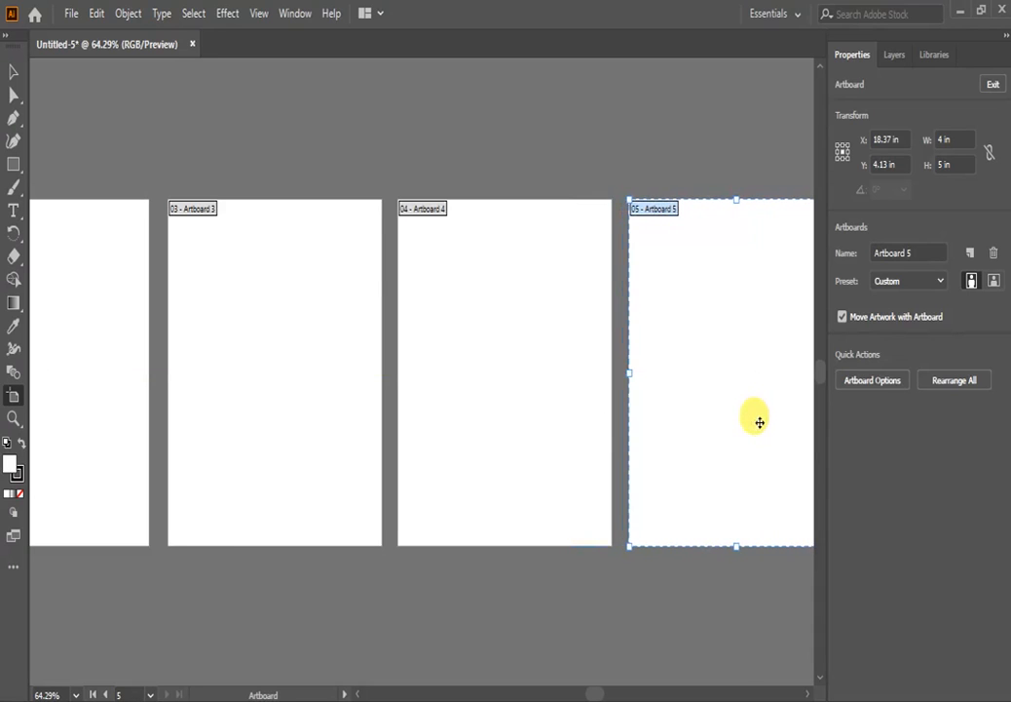
Add a sixth artboard 5 in high, set its width to 4 in, and place it beside Artboard 5 at about X 22.71 in
{"action": "left_click", "coordinate": [808, 693]}
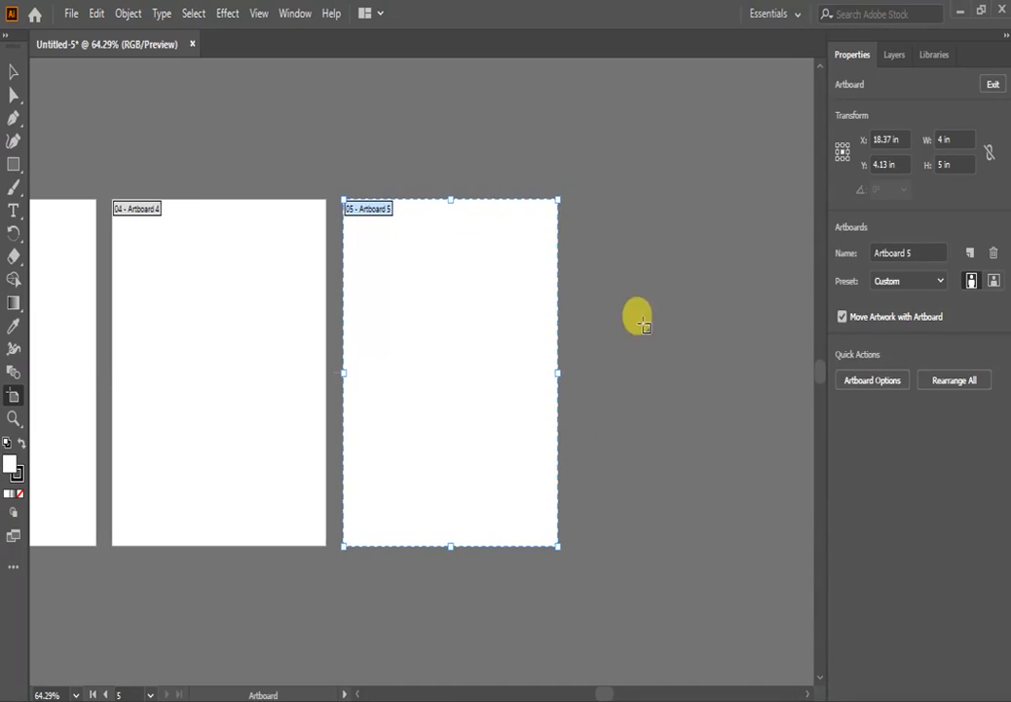
{"action": "left_click_drag", "start_coordinate": [569, 195], "coordinate": [667, 545]}
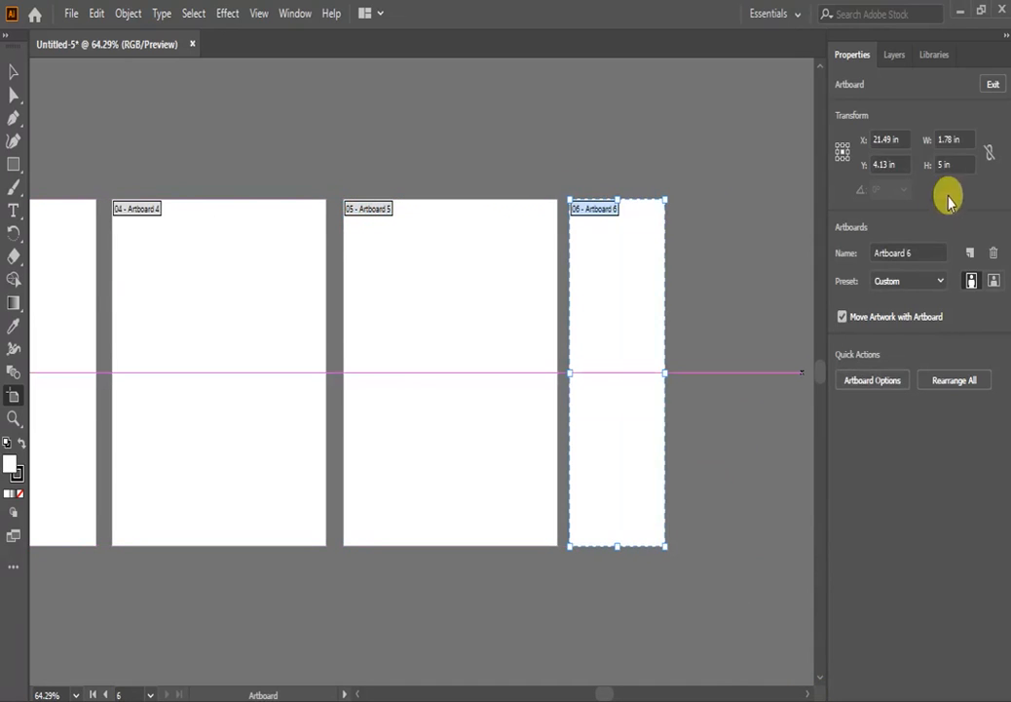
{"action": "left_click", "coordinate": [955, 140]}
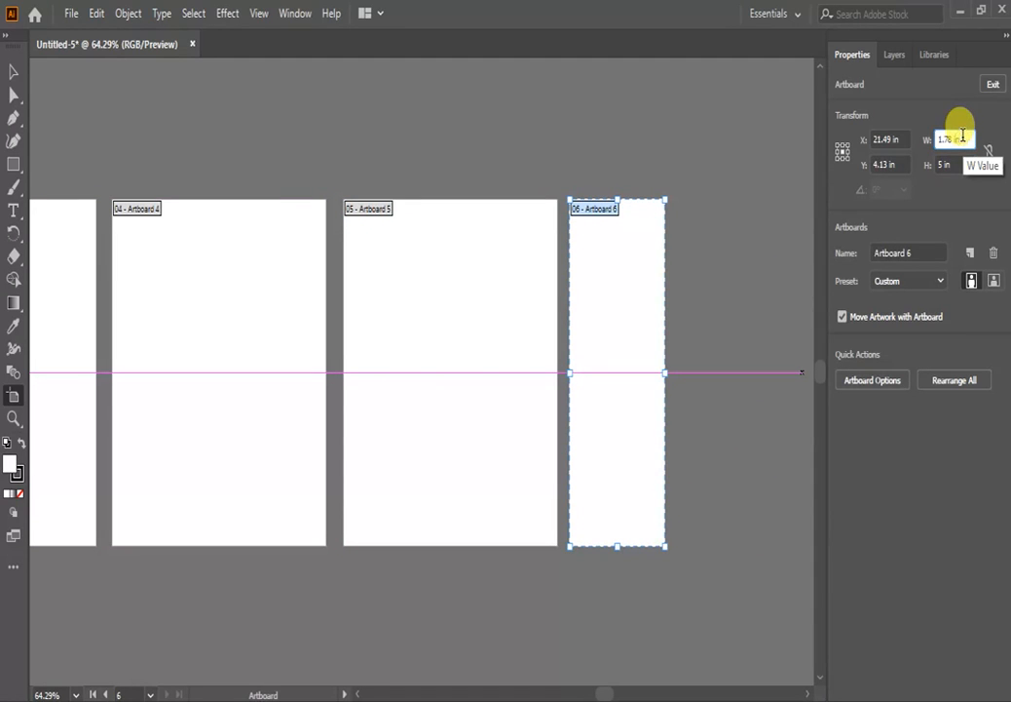
{"action": "double_click", "coordinate": [945, 138]}
{"action": "type", "text": "4"}
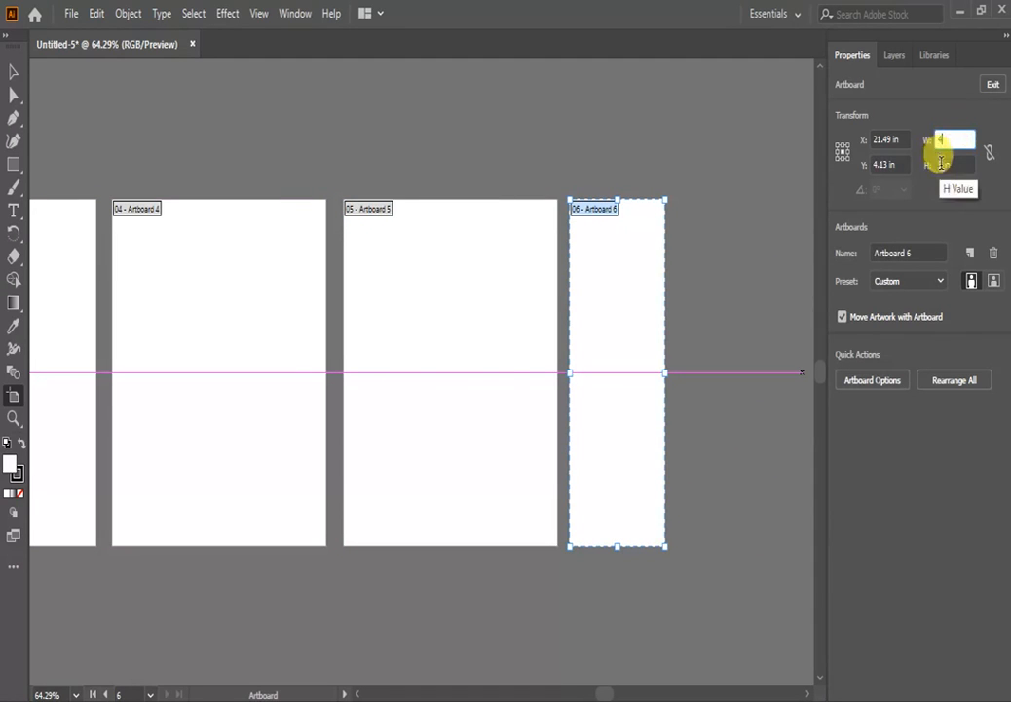
{"action": "left_click", "coordinate": [953, 199]}
{"action": "left_click_drag", "start_coordinate": [603, 313], "coordinate": [675, 319]}
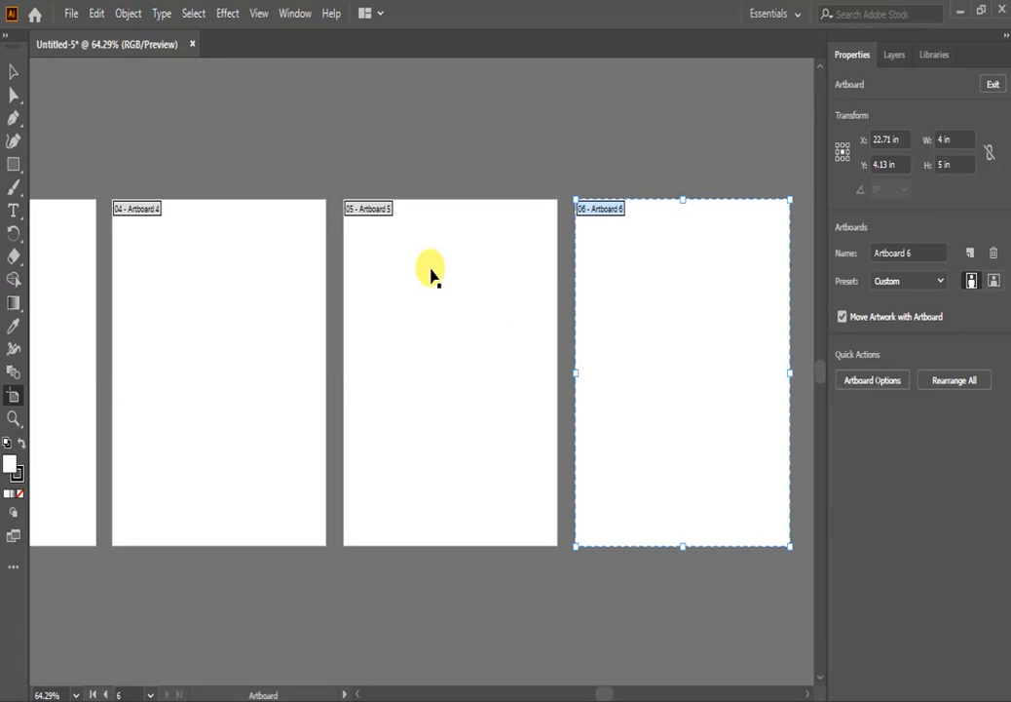
Leave artboard editing and save the document as Artboards in Adobe Illustrator (*.AI) format in Downloads, with the Illustrator 2020 version options
{"action": "left_click", "coordinate": [10, 73]}
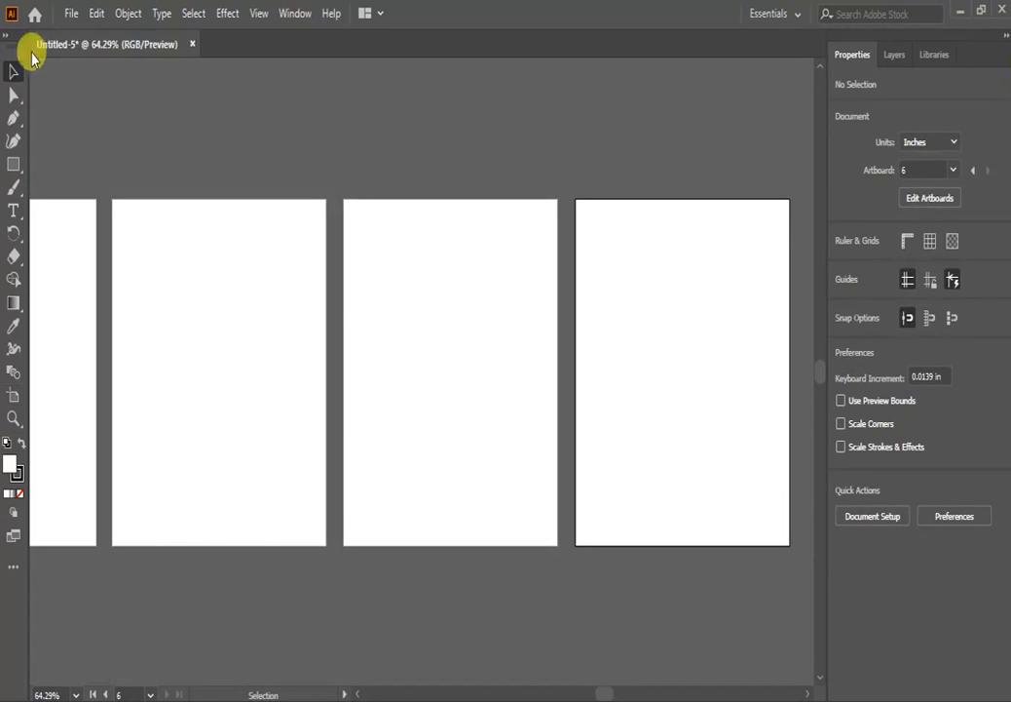
{"action": "left_click", "coordinate": [72, 13]}
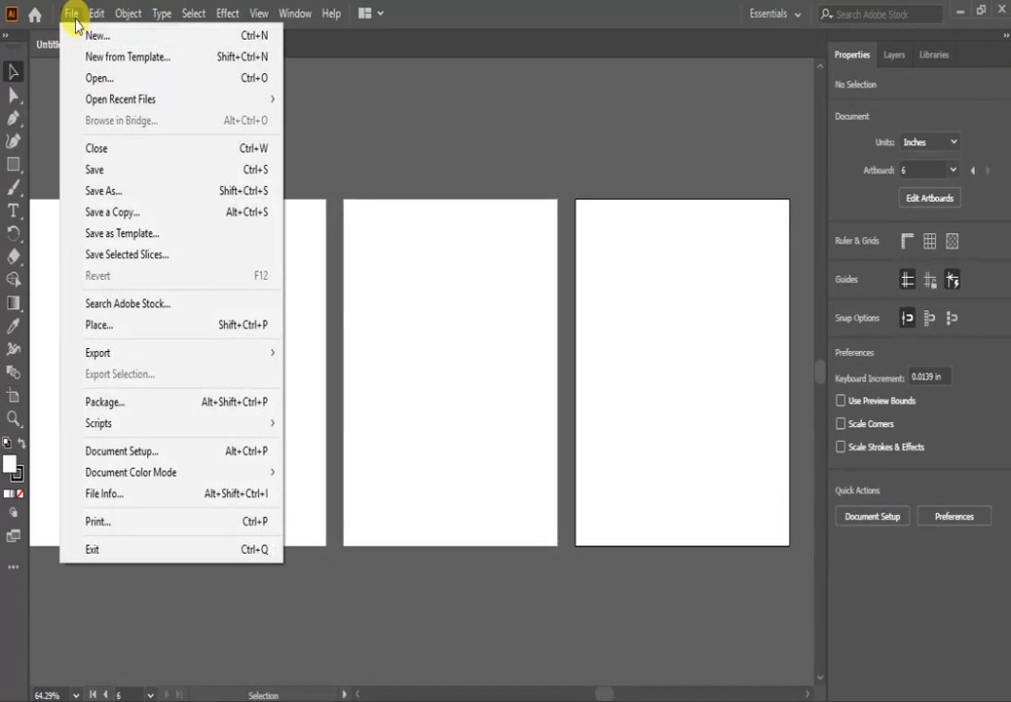
{"action": "left_click", "coordinate": [94, 190]}
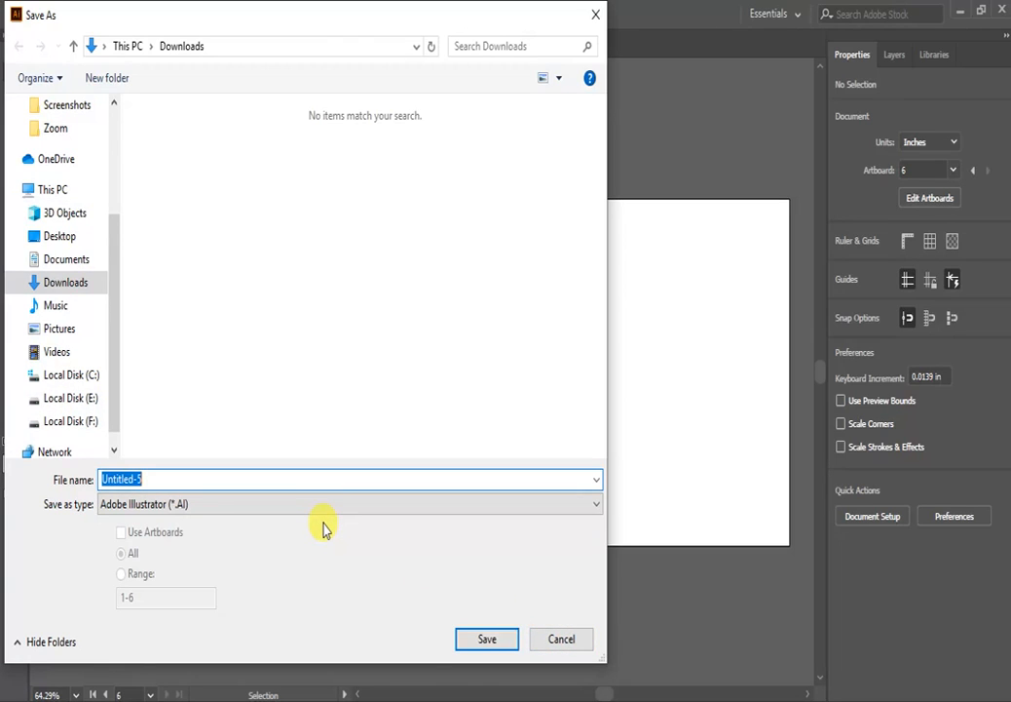
{"action": "type", "text": "Artboards"}
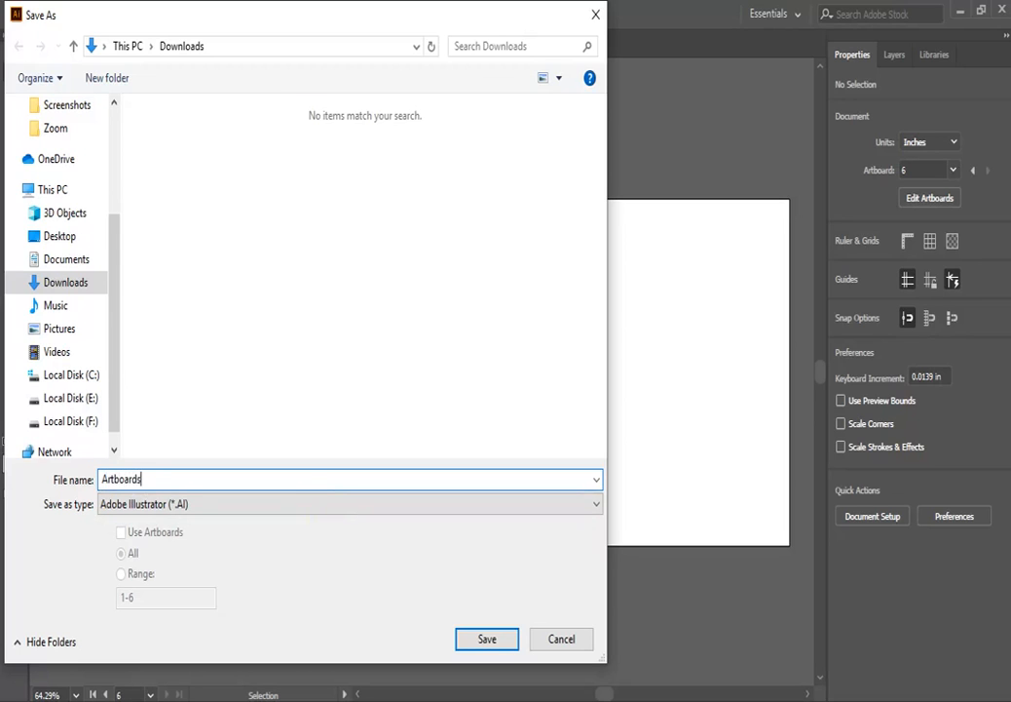
{"action": "key", "text": "Return"}
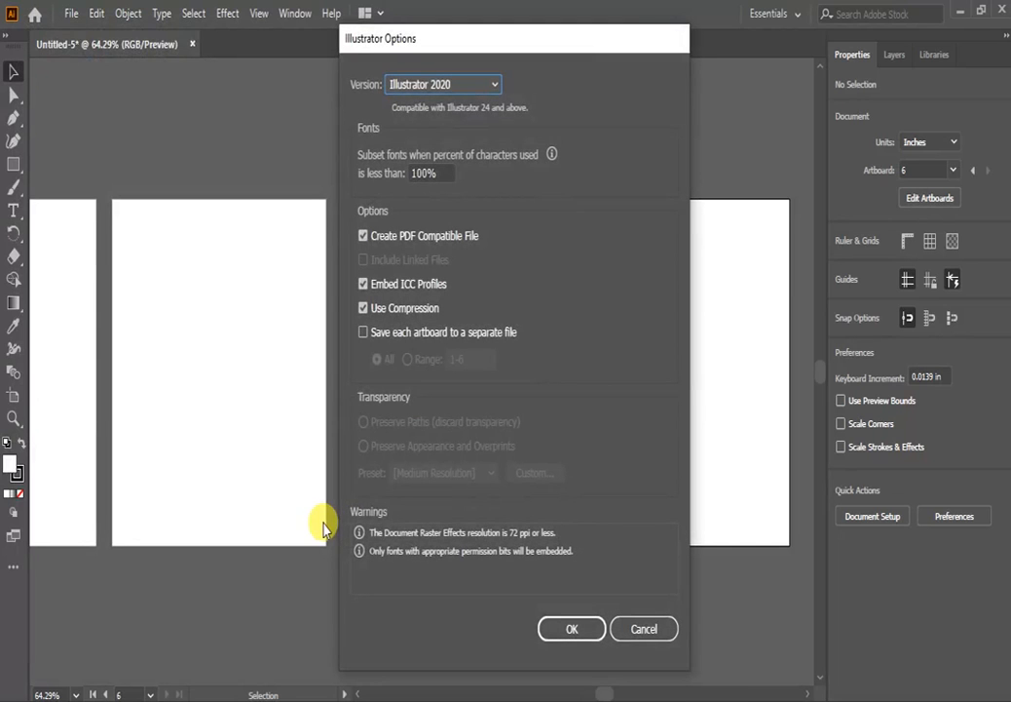
{"action": "left_click", "coordinate": [565, 629]}
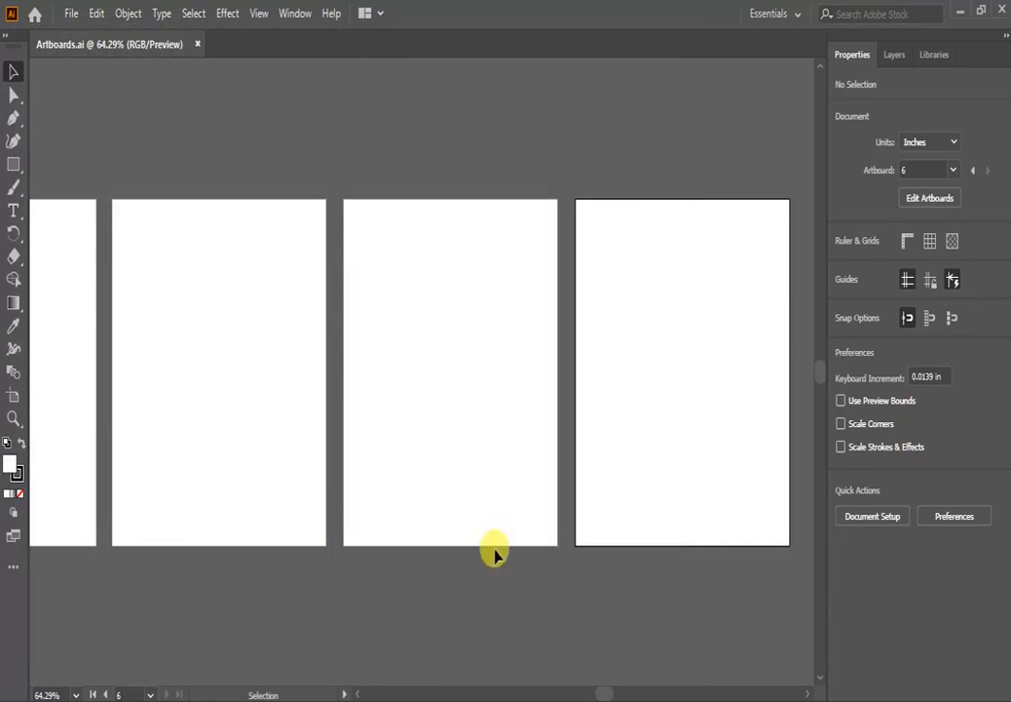
Fit all artboards in the window and save the document again, replacing the existing Artboards.ai in Downloads with Illustrator 2020 options
{"action": "left_click", "coordinate": [255, 14]}
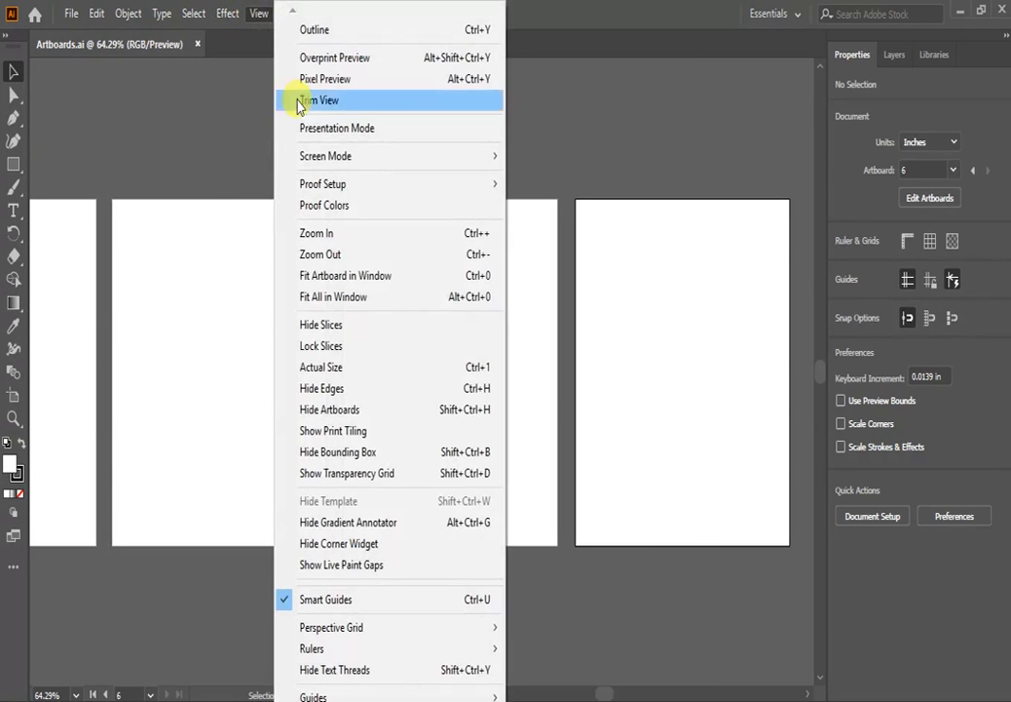
{"action": "left_click", "coordinate": [365, 304]}
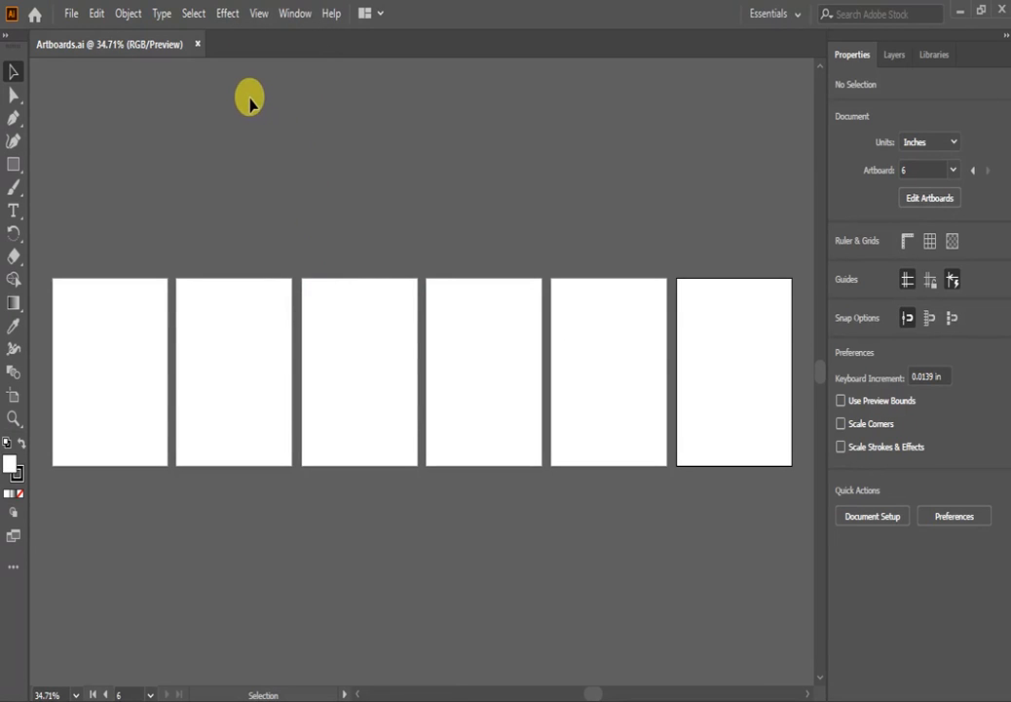
{"action": "left_click", "coordinate": [72, 17]}
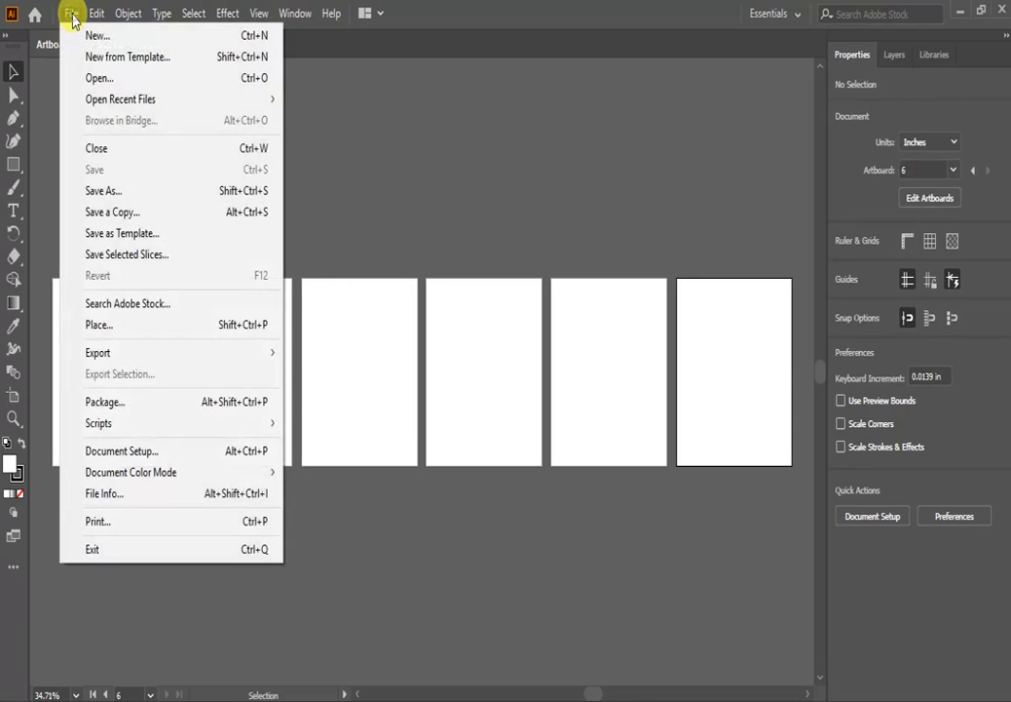
{"action": "left_click", "coordinate": [96, 191]}
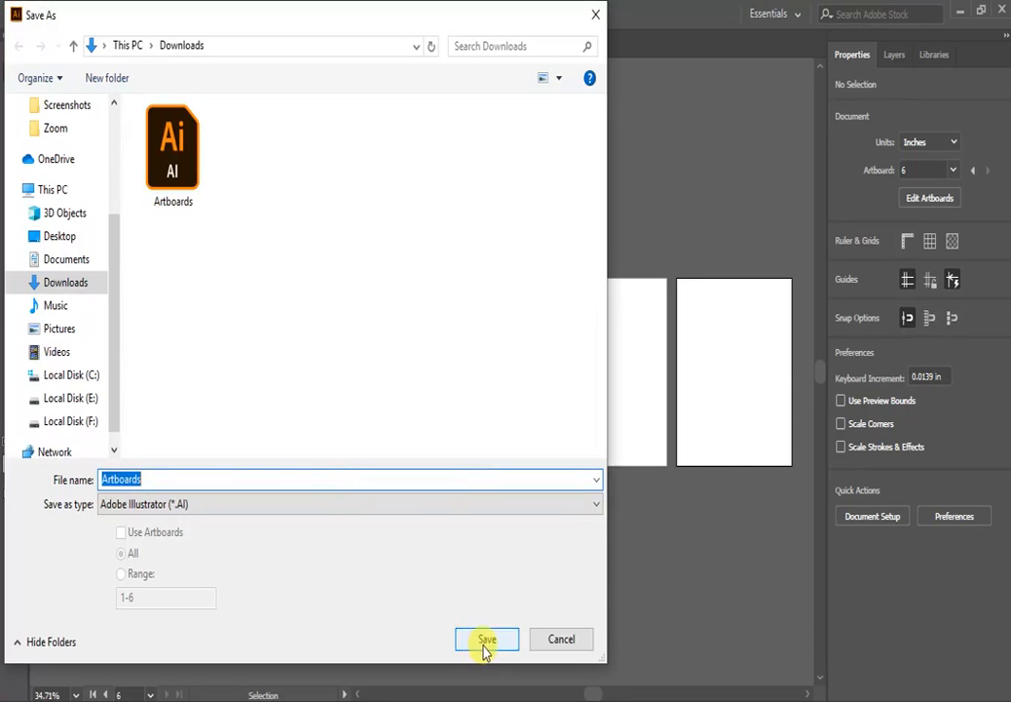
{"action": "left_click", "coordinate": [485, 641]}
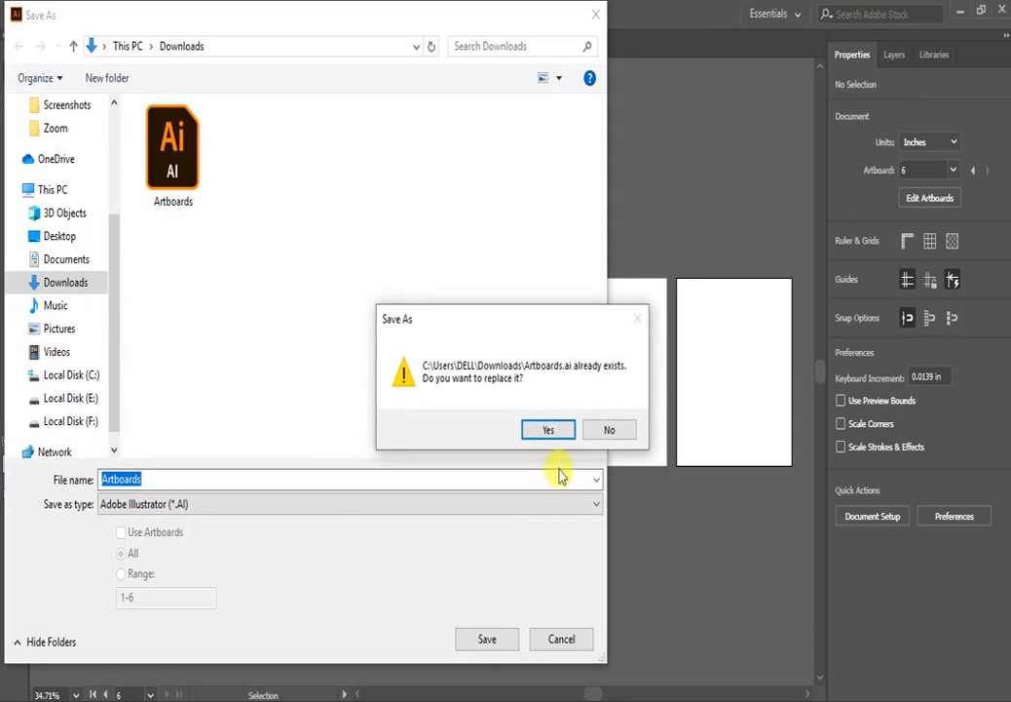
{"action": "left_click", "coordinate": [564, 435]}
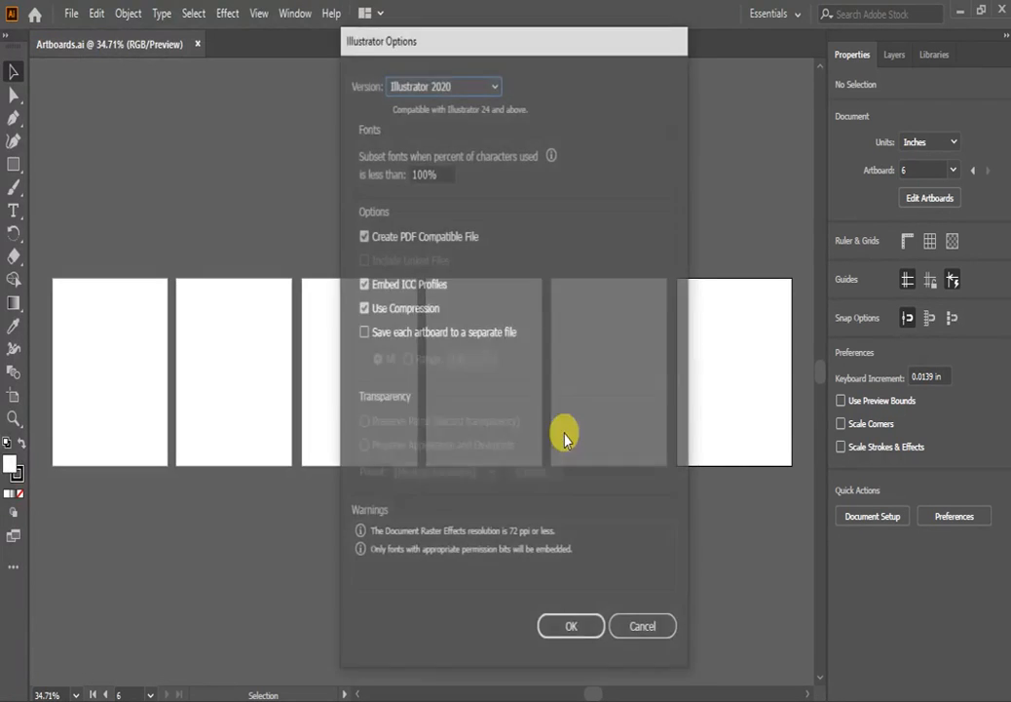
{"action": "left_click", "coordinate": [571, 629]}
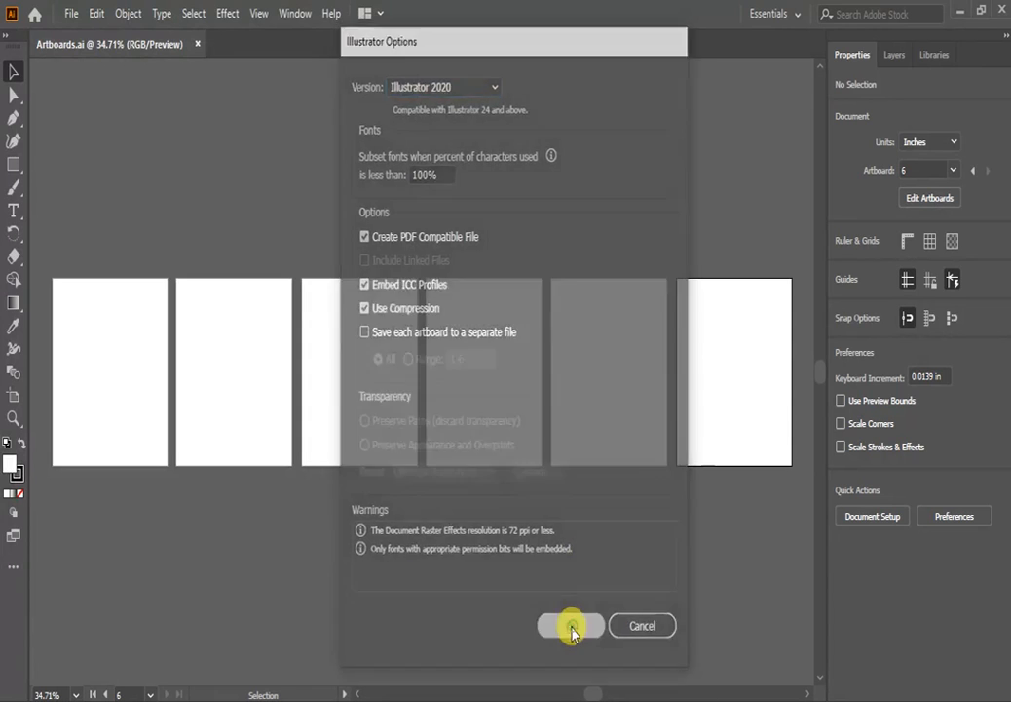
{"action": "key", "text": "ctrl"}
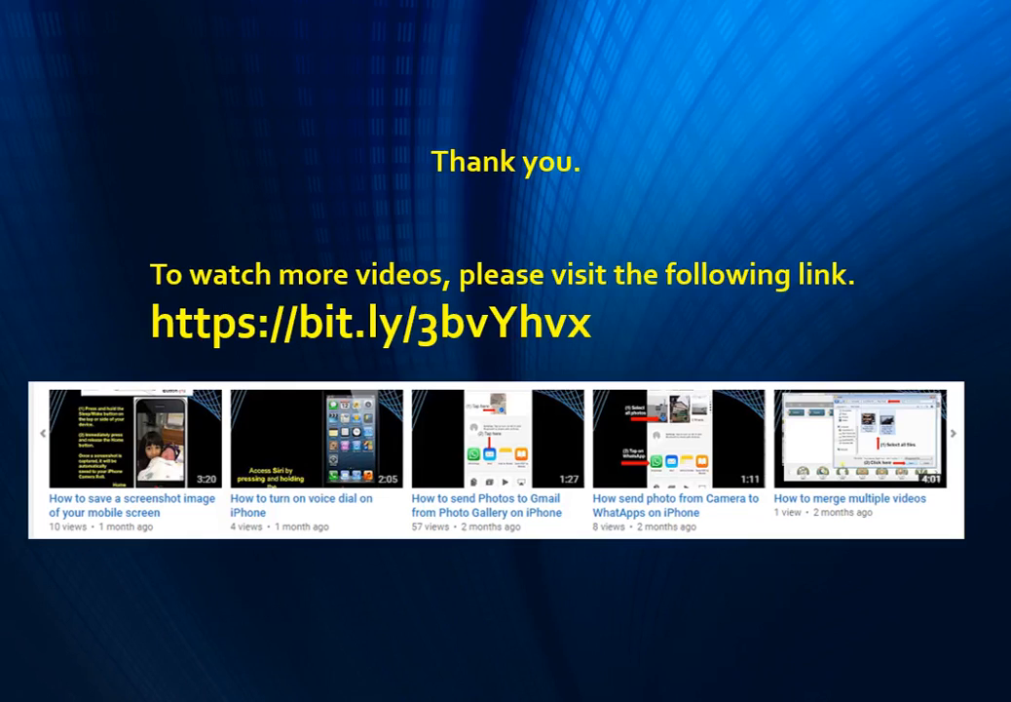